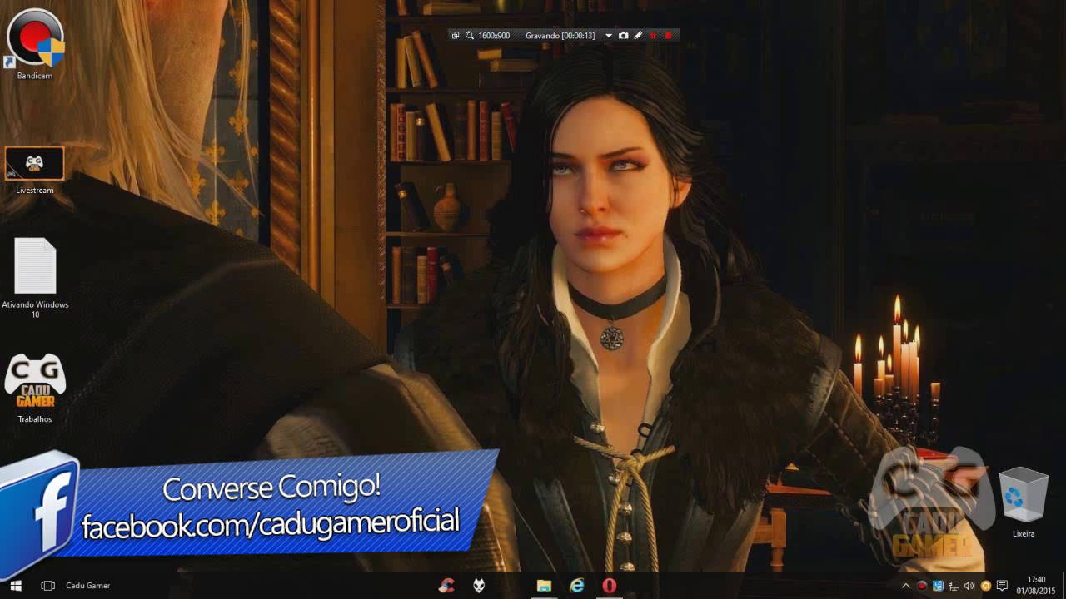
- Switch to Opera and bring the installation stages of the Intel driver update utility page into view
left_click_drag(366, 20, 845, 505)
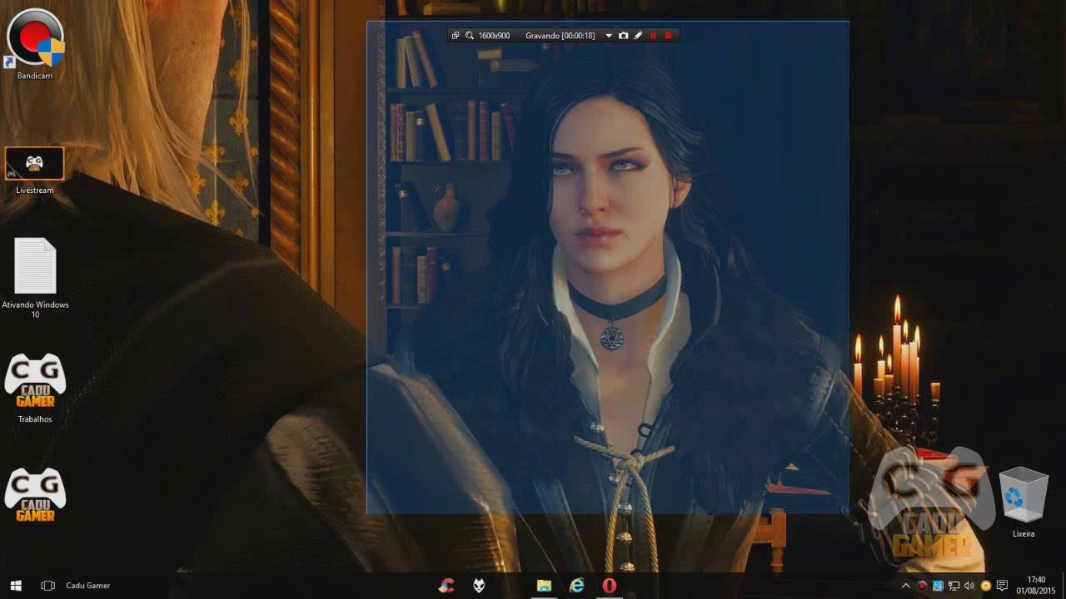
left_click(609, 586)
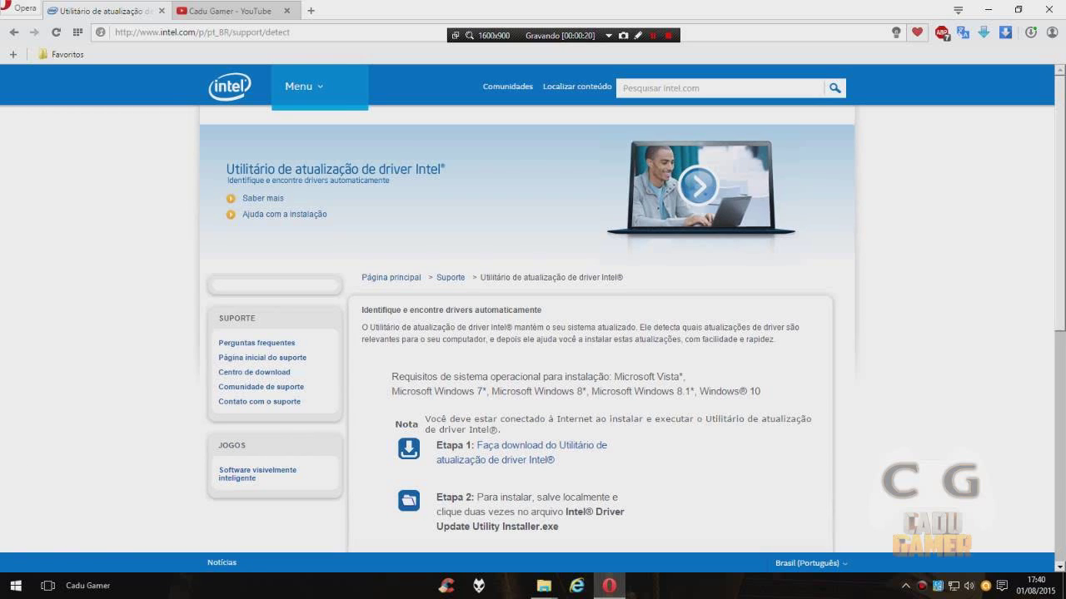
scroll(533, 333, "down", 2)
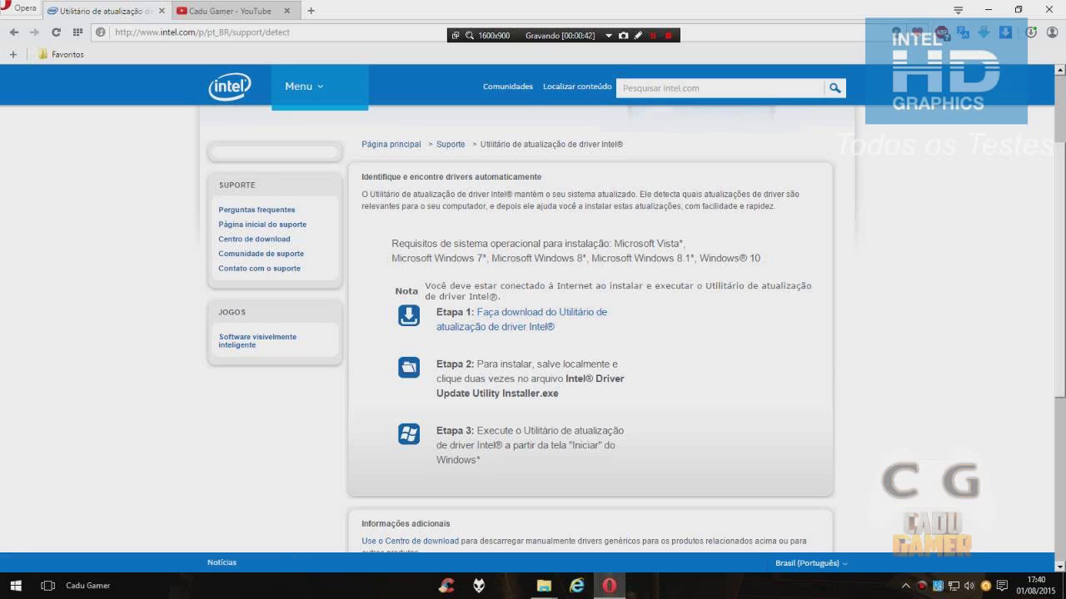
right_click(937, 585)
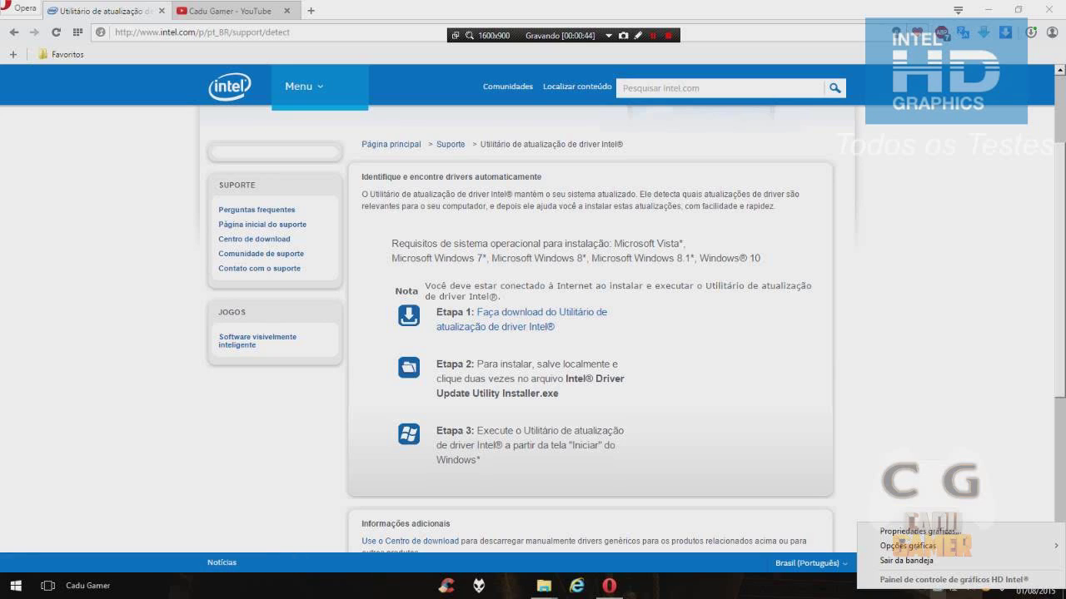
left_click_drag(581, 365, 576, 364)
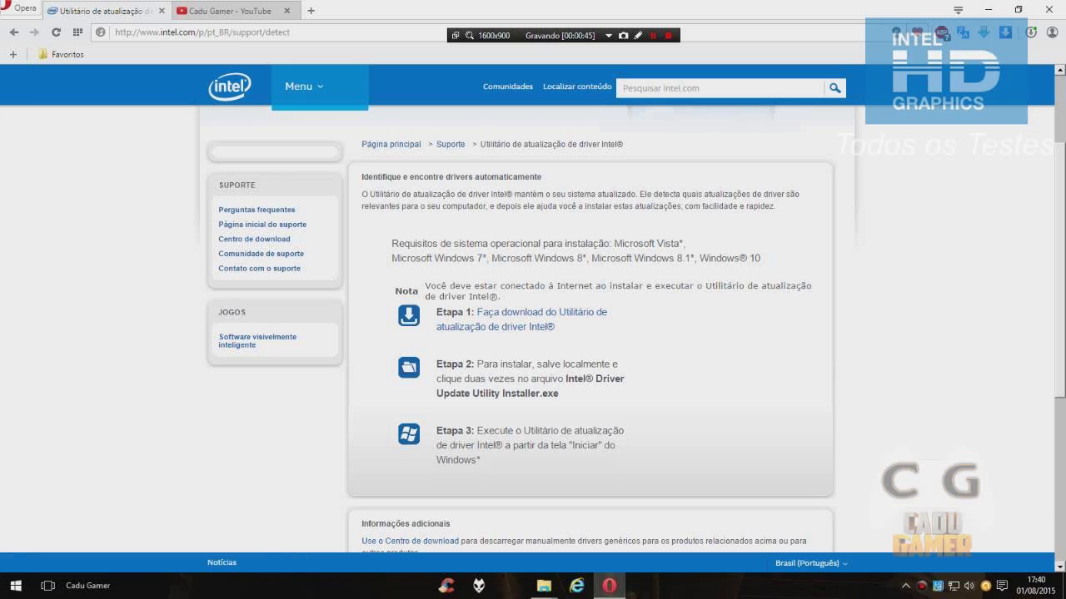
left_click(489, 318)
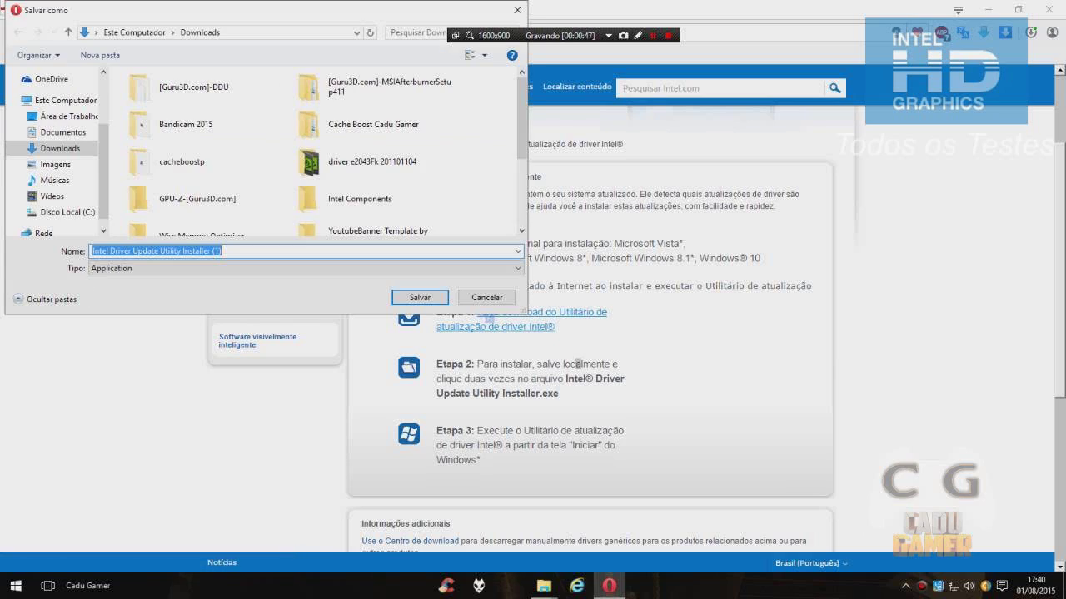
left_click_drag(213, 251, 223, 251)
left_click(487, 298)
- Switch to the Downloads folder in File Explorer and run Intel Driver Update Utility Installer as administrator
left_click(543, 586)
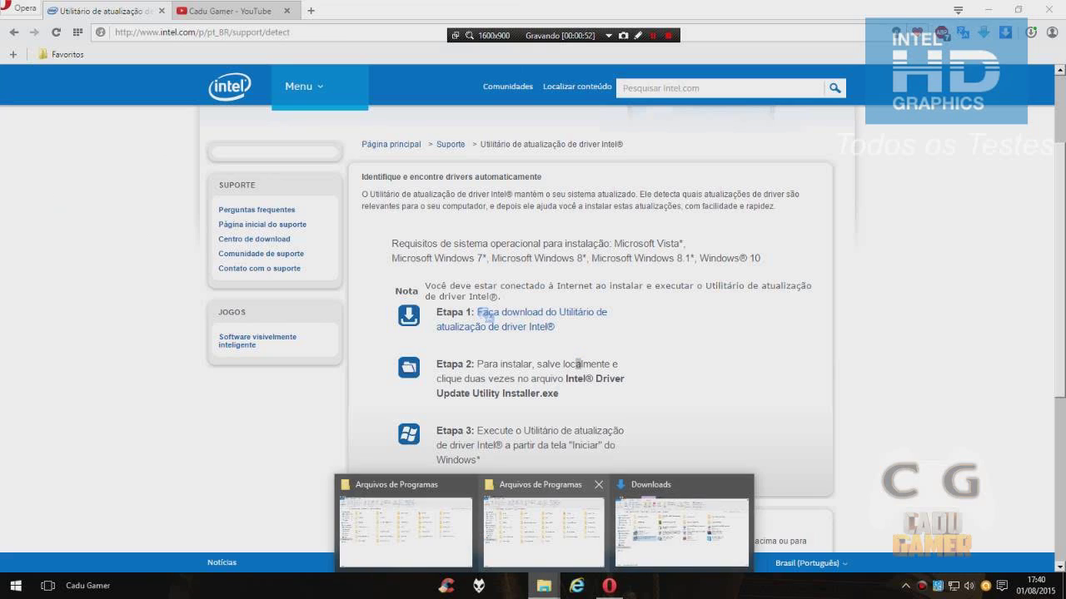
left_click(681, 524)
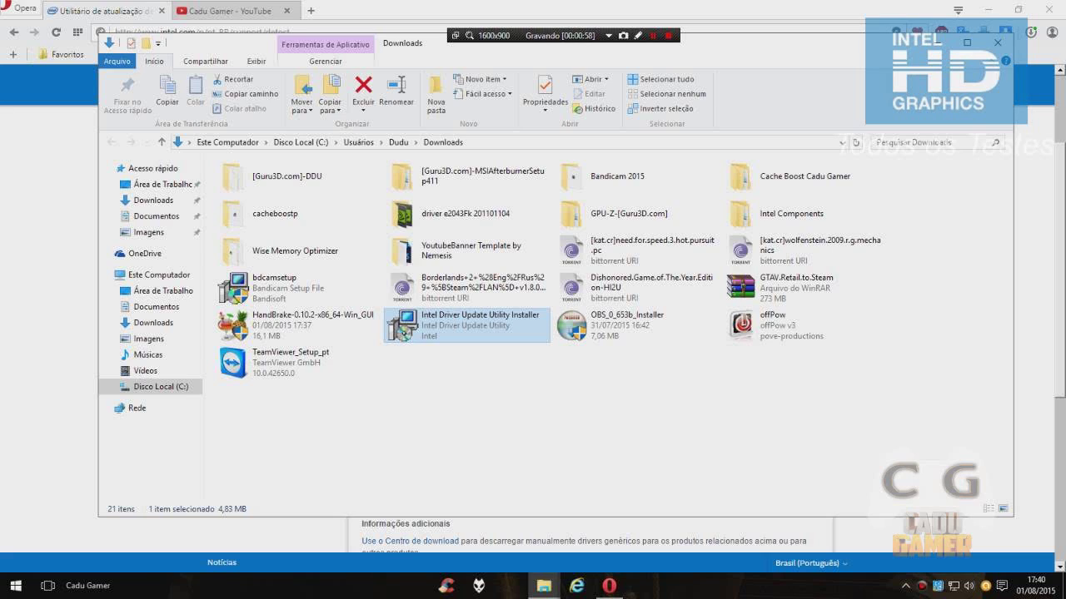
right_click(452, 324)
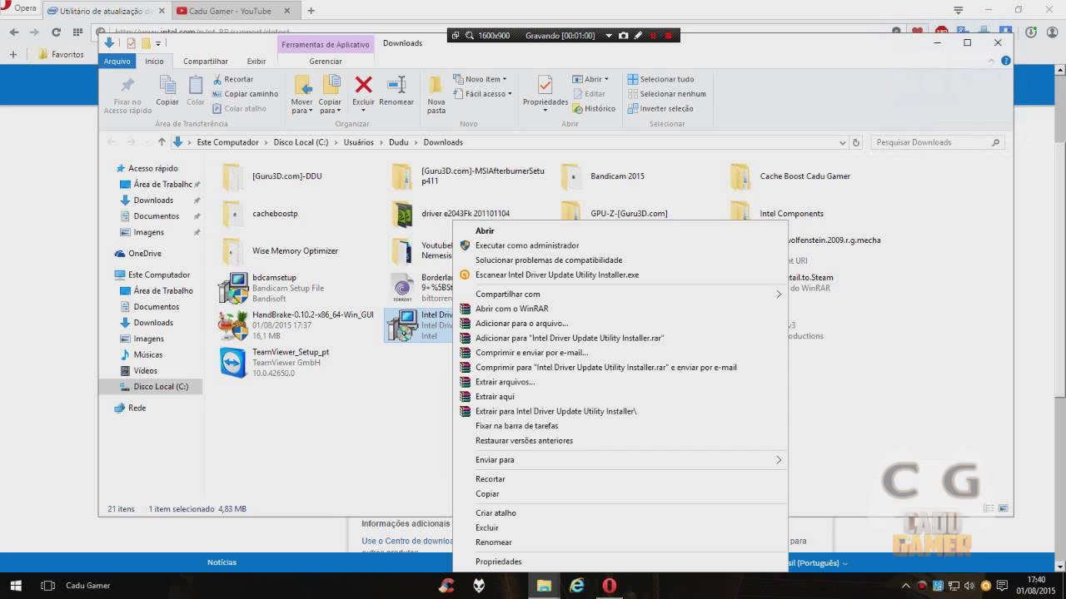
left_click(525, 246)
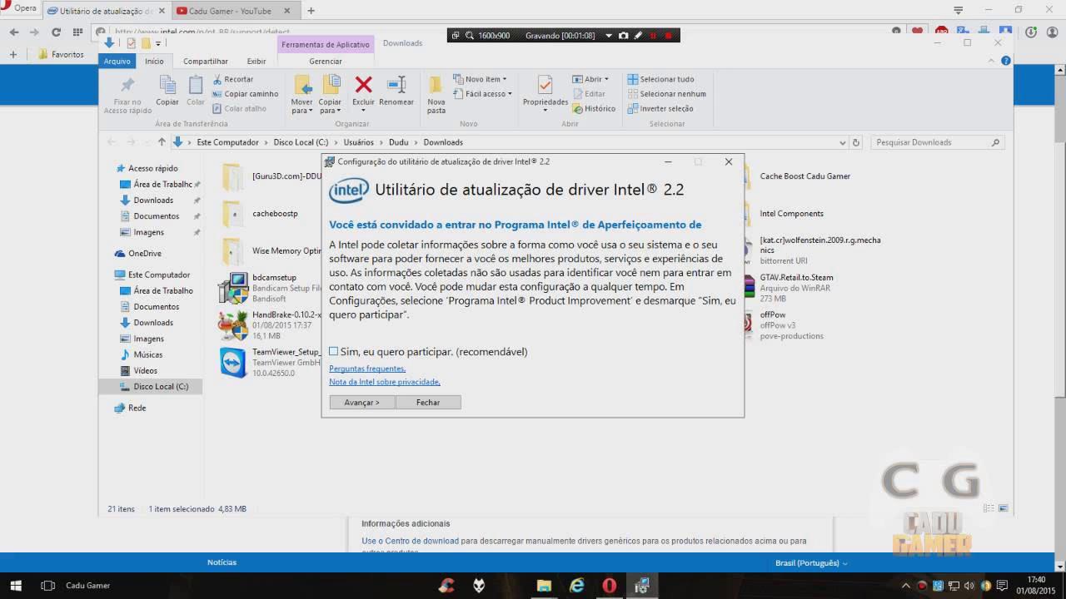
- Skip the improvement program participation, accept the licence terms and install the Intel driver update utility 2.2
key("Return")
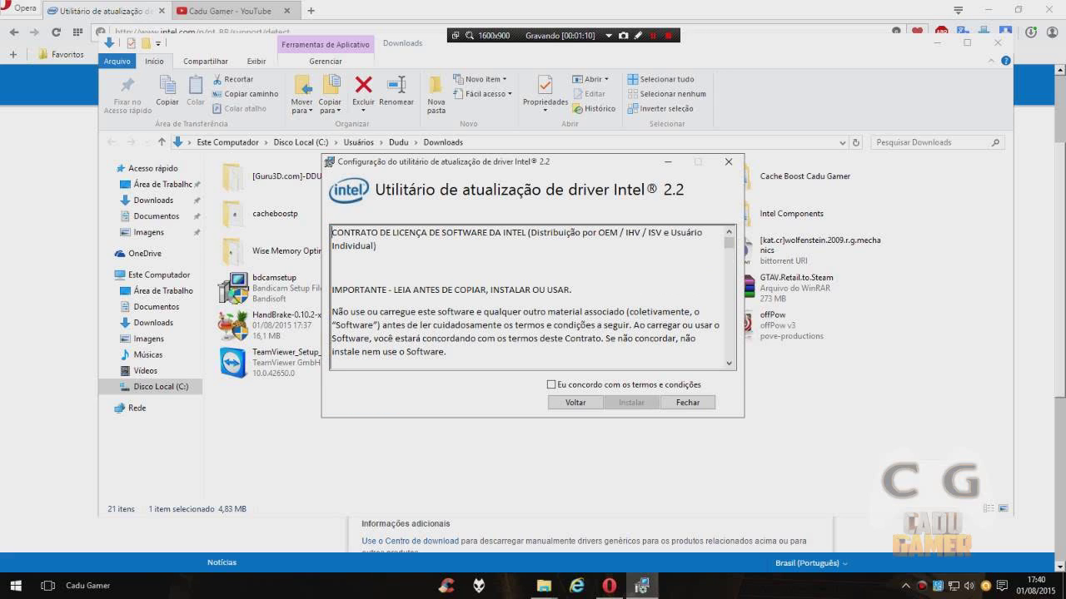
left_click(551, 384)
left_click(631, 403)
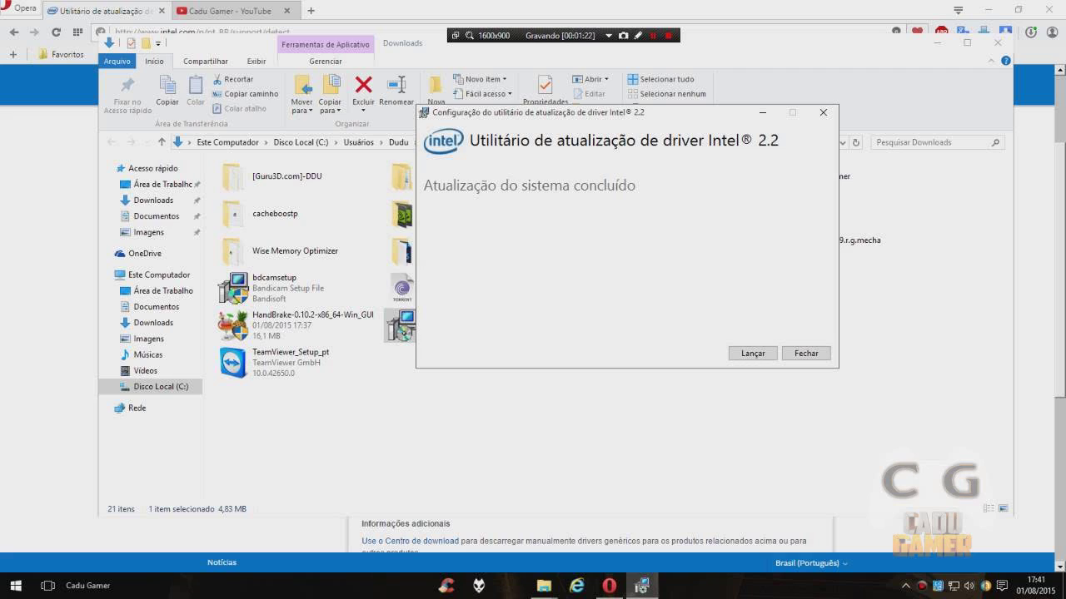
- Launch the installed utility and minimize the File Explorer and Opera windows
left_click(753, 354)
left_click(938, 41)
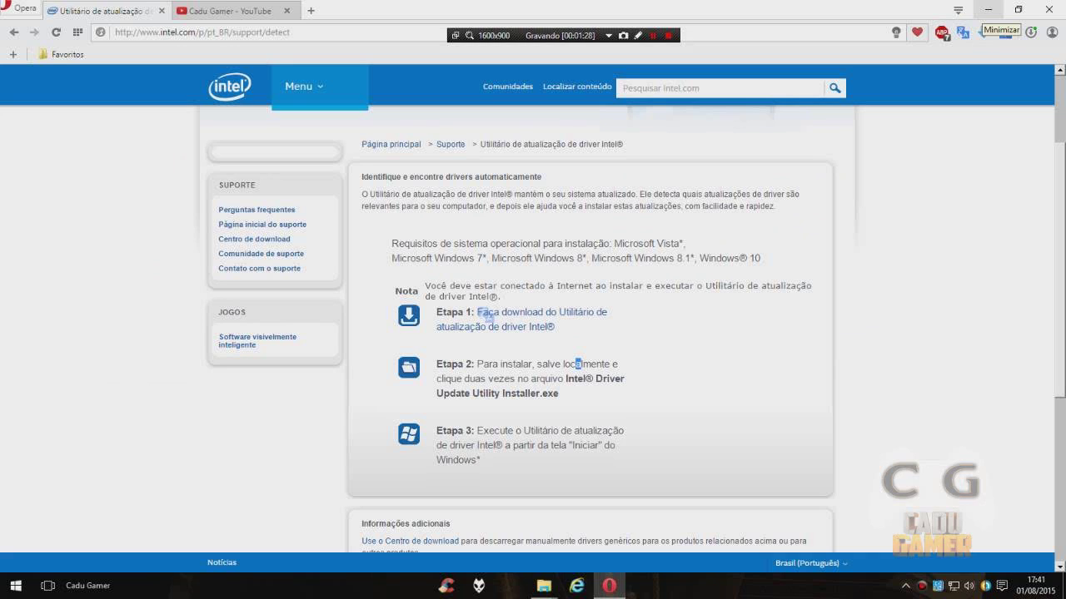
left_click(989, 10)
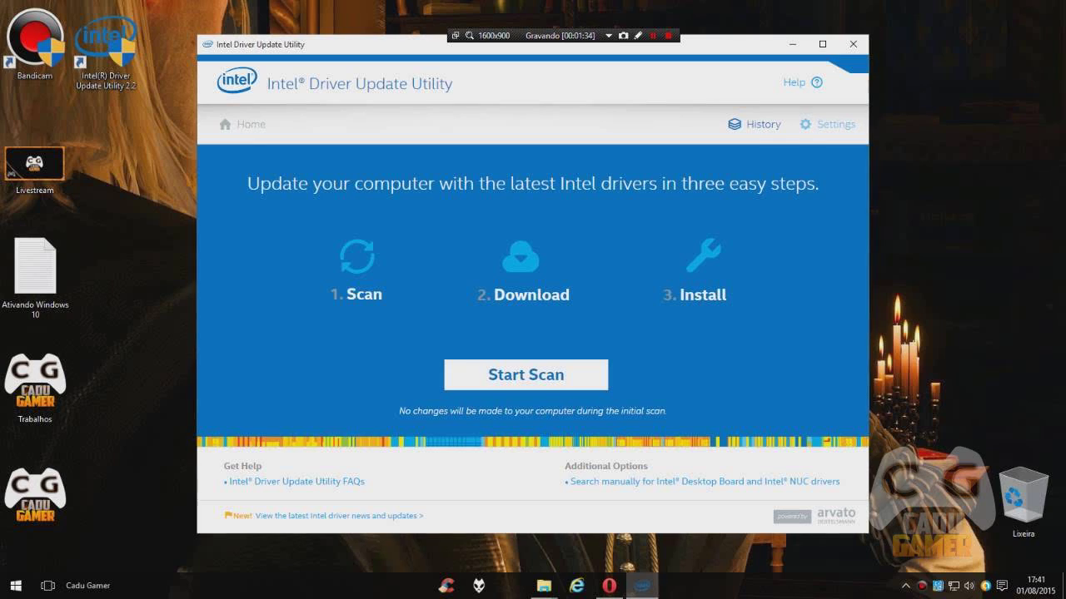
- Set the utility's application language to Português (Brasil) and save the changes
left_click(824, 124)
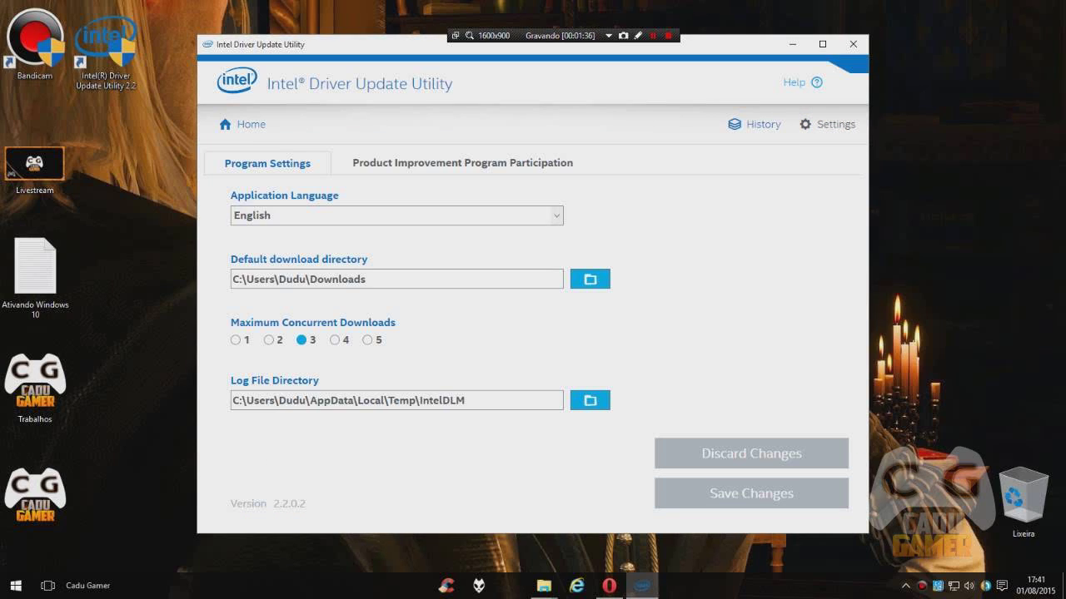
left_click(556, 215)
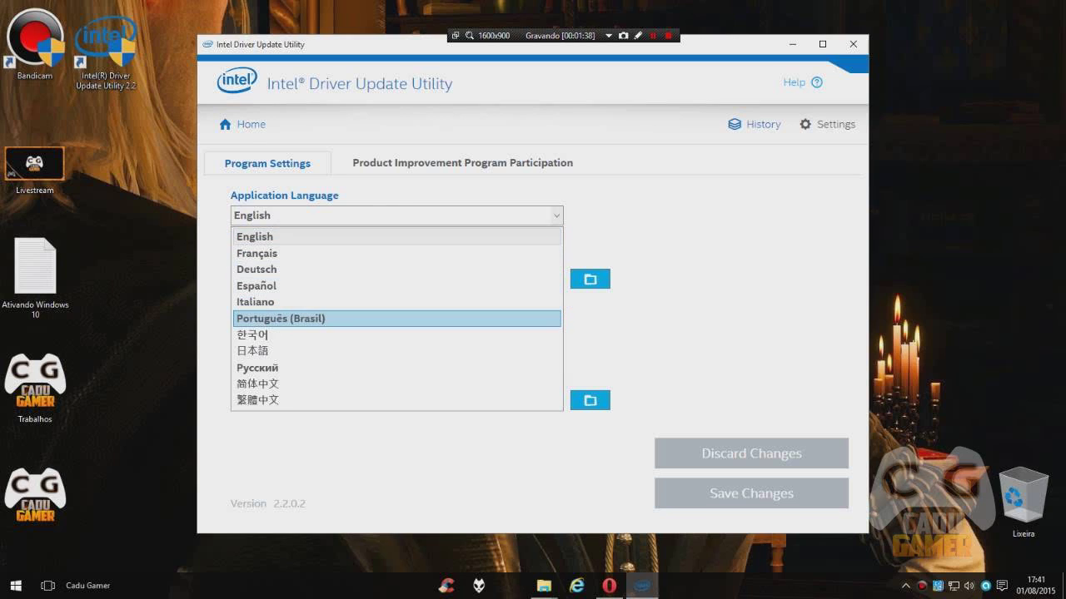
left_click(396, 319)
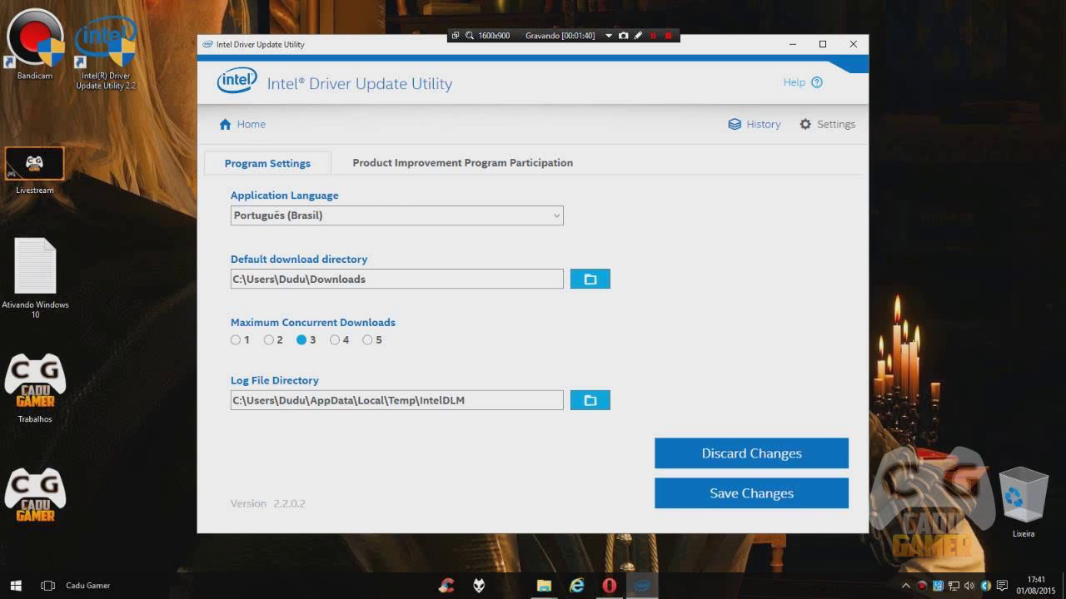
left_click(751, 494)
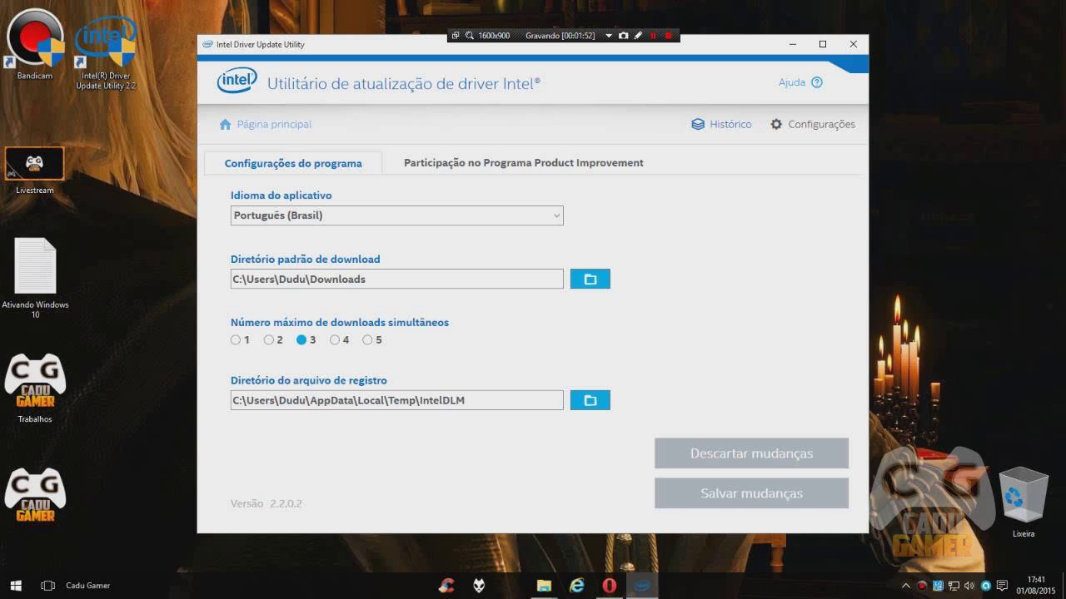
- Return to the utility's main page and start the driver scan
left_click(266, 124)
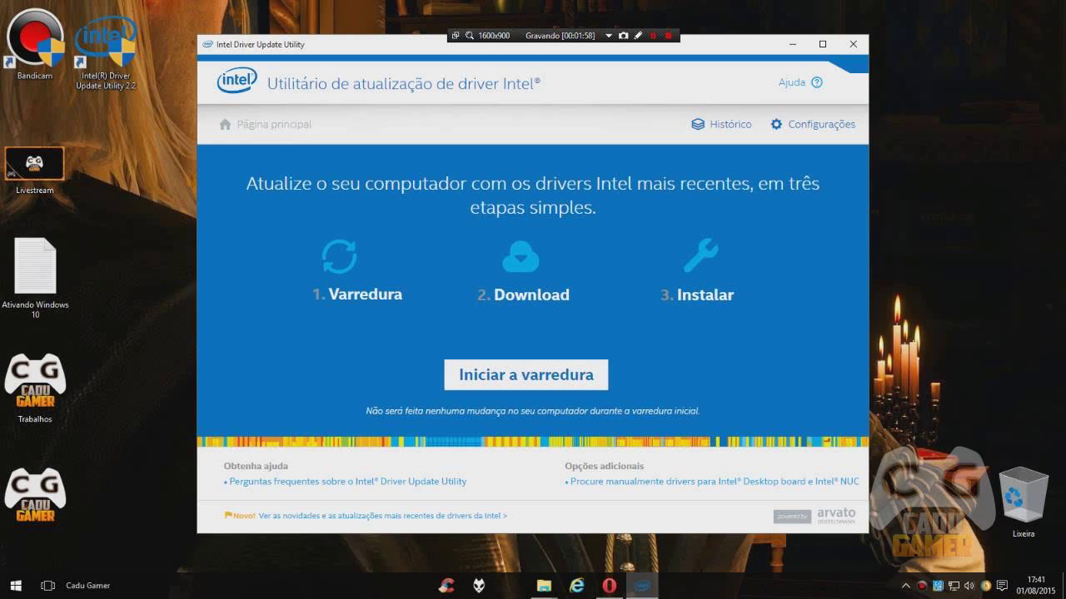
left_click(526, 374)
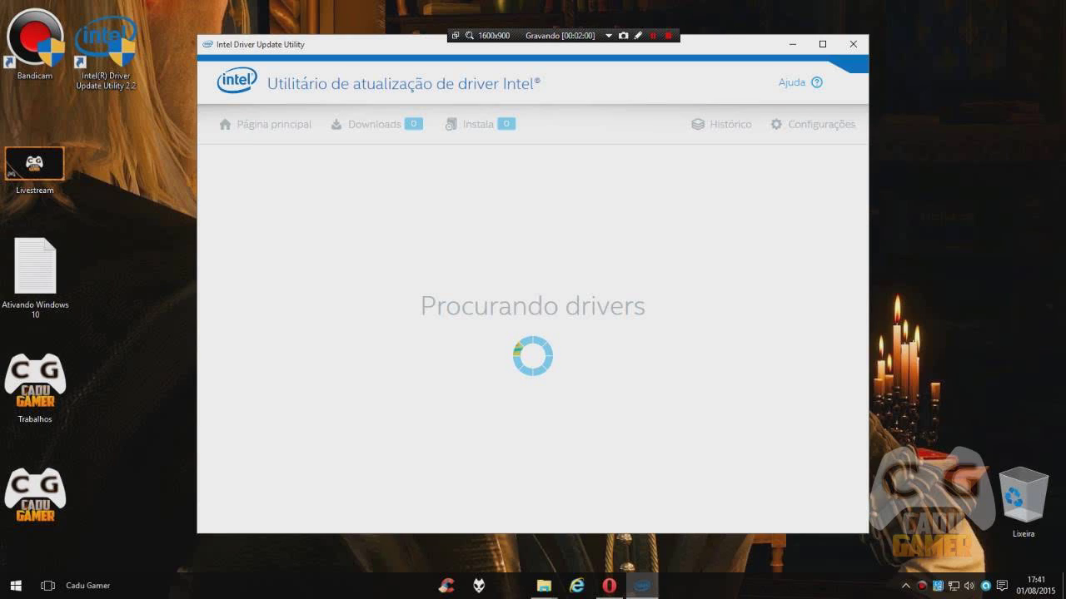
left_click_drag(163, 16, 965, 566)
- Look at the shortcut and security properties of the Intel(R) Driver Update Utility 2.2 desktop shortcut
left_click(106, 47)
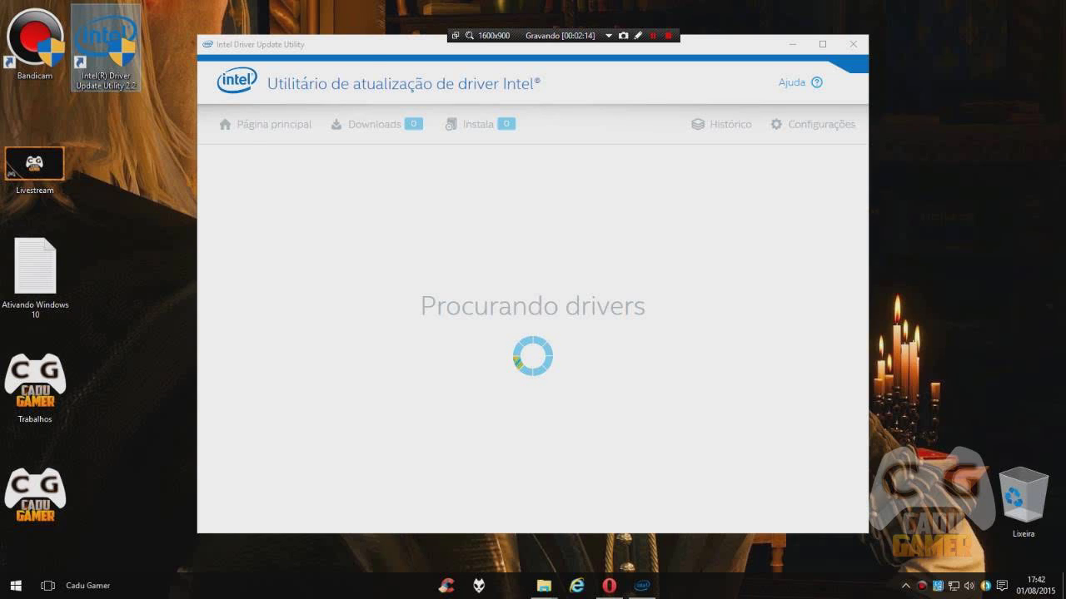
right_click(107, 51)
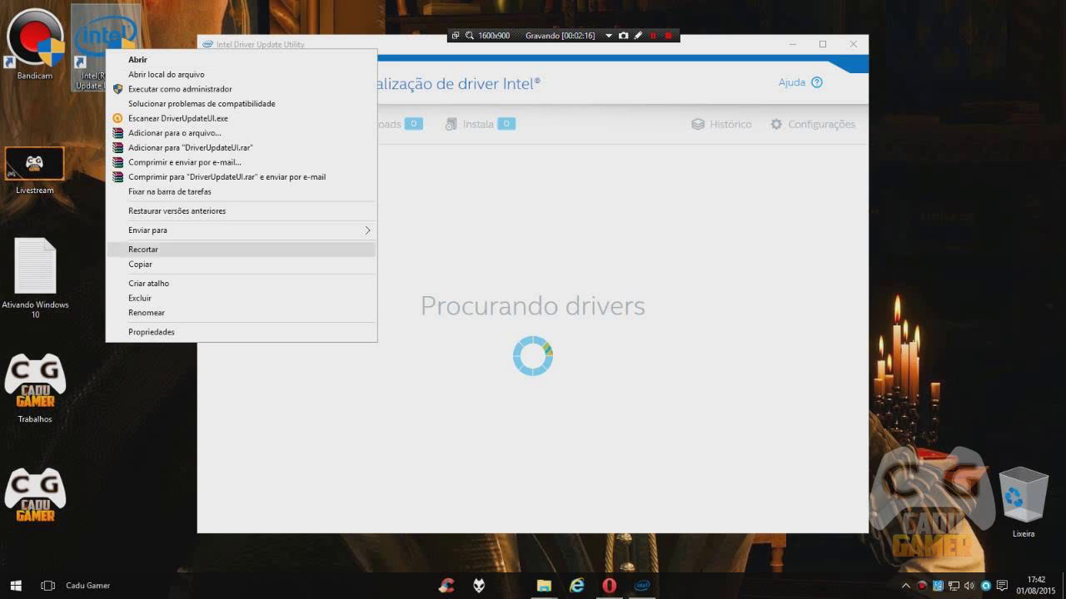
left_click(152, 332)
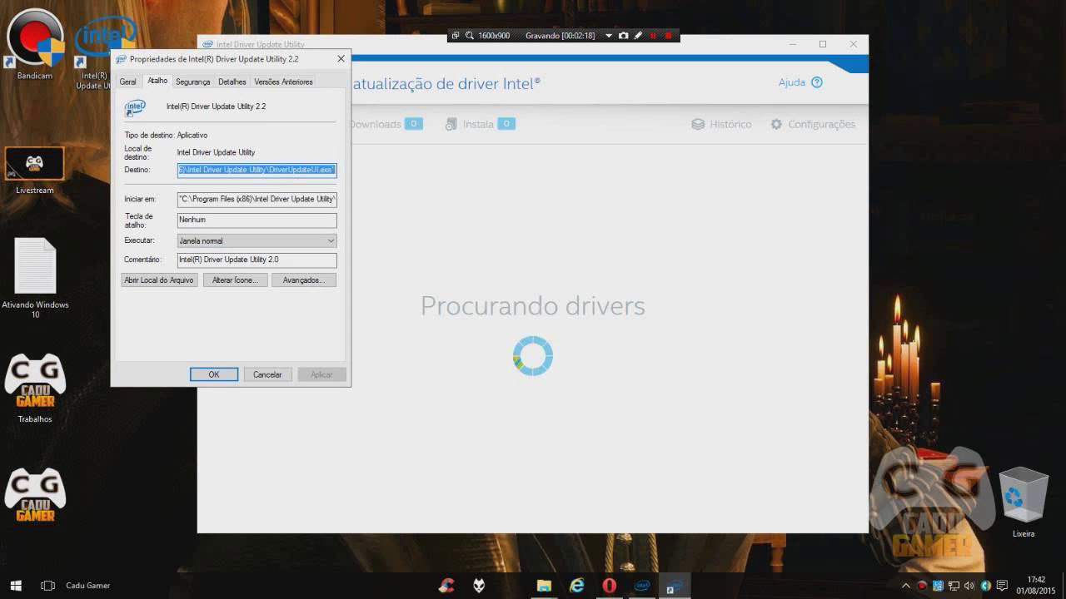
left_click(192, 82)
left_click(213, 375)
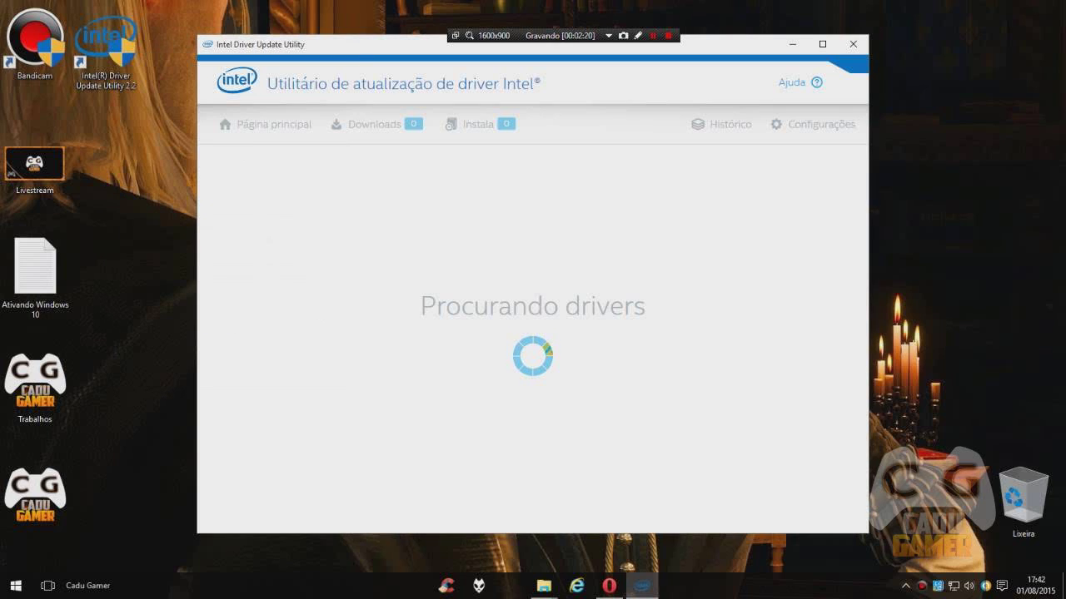
left_click_drag(182, 24, 918, 566)
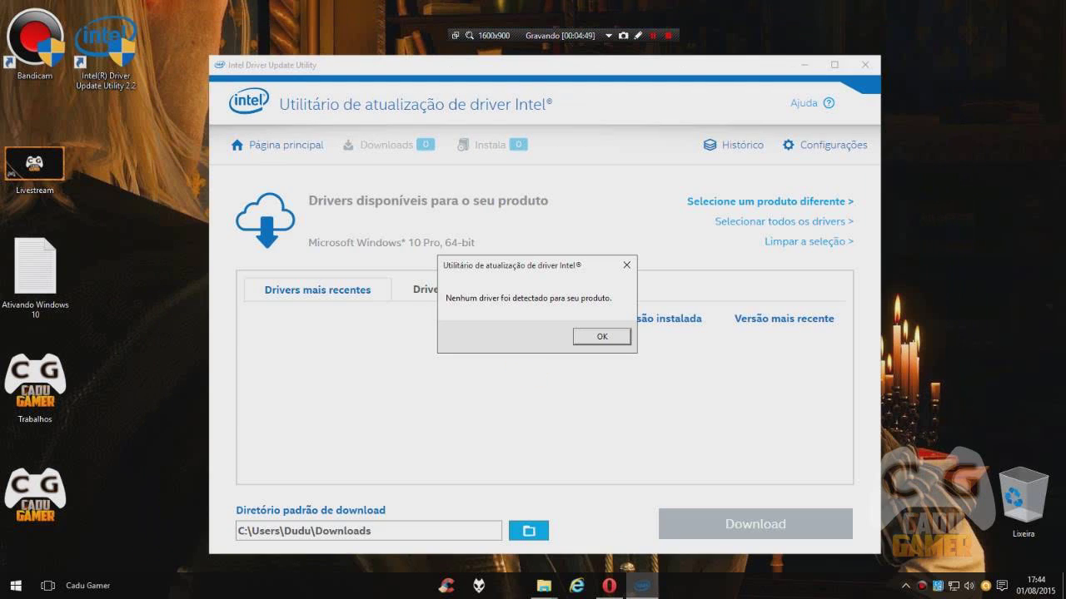
- Dismiss the scan message and check the lists of most recent and older drivers
left_click_drag(516, 266, 545, 180)
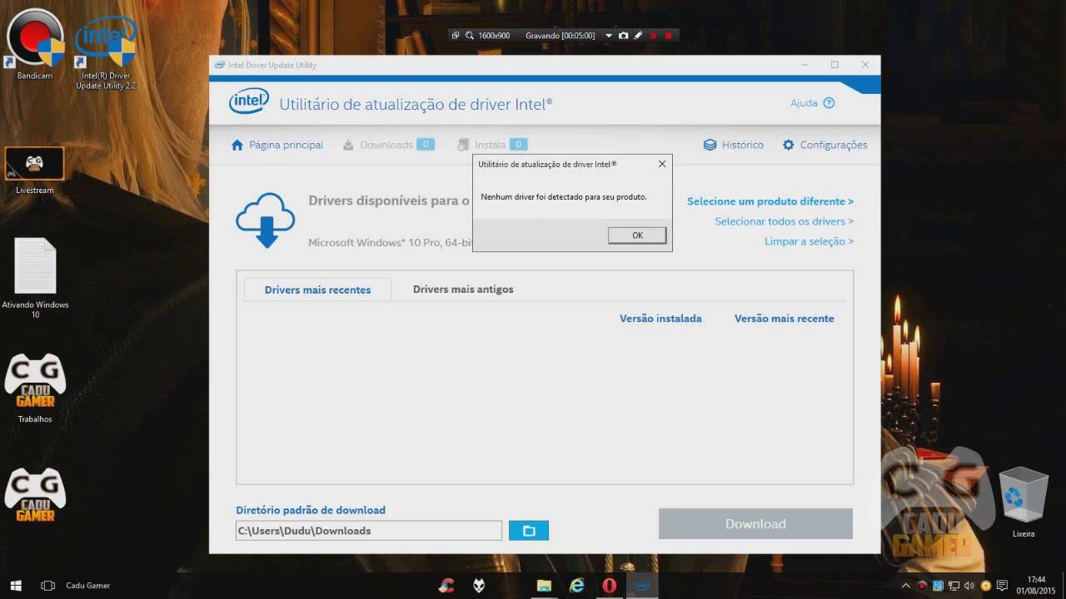
key("Return")
left_click(463, 290)
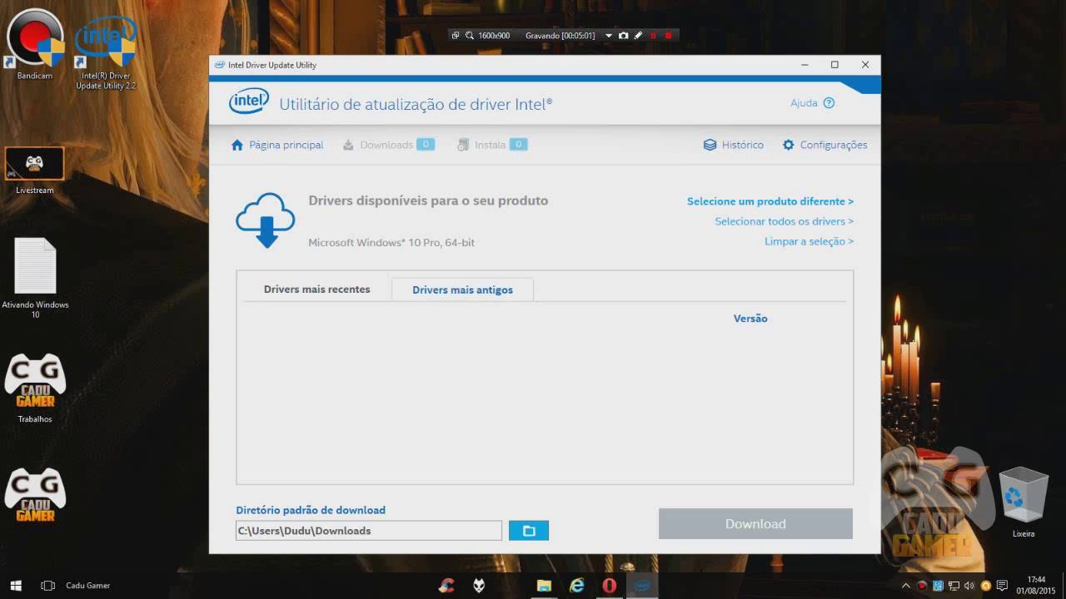
left_click(317, 290)
left_click(462, 289)
left_click_drag(545, 65, 553, 61)
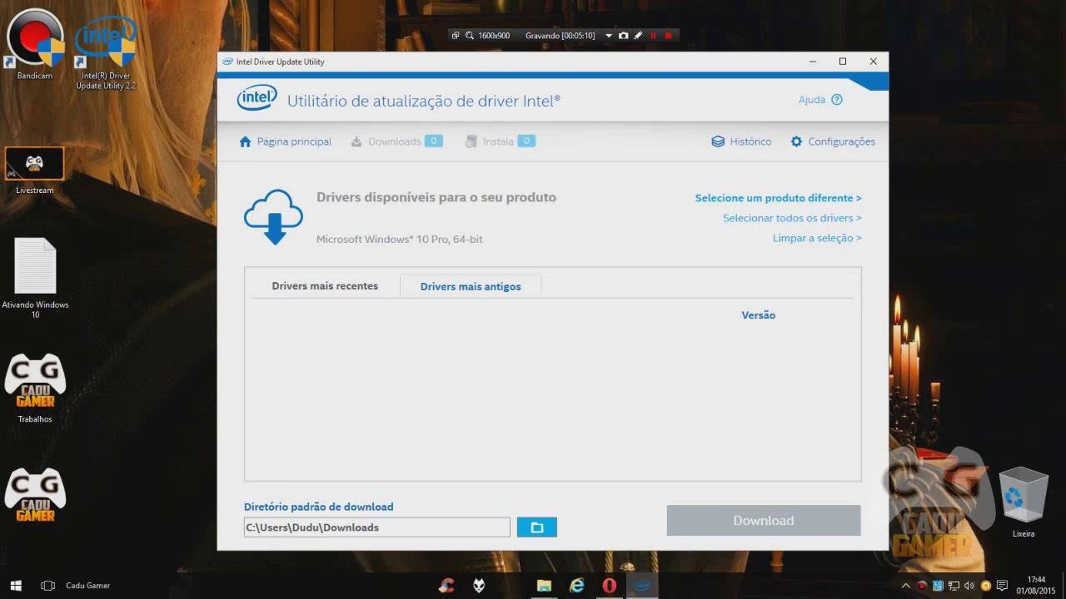
- Open Device Manager and view the driver information of the Intel(R) HD Graphics 4400 video adapter
right_click(15, 586)
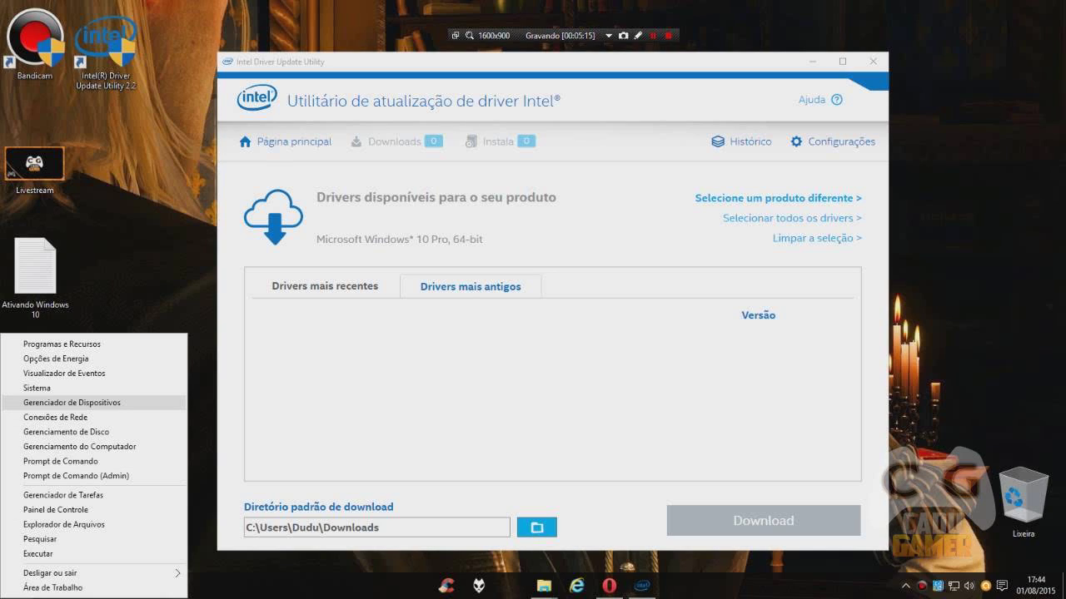
left_click(72, 403)
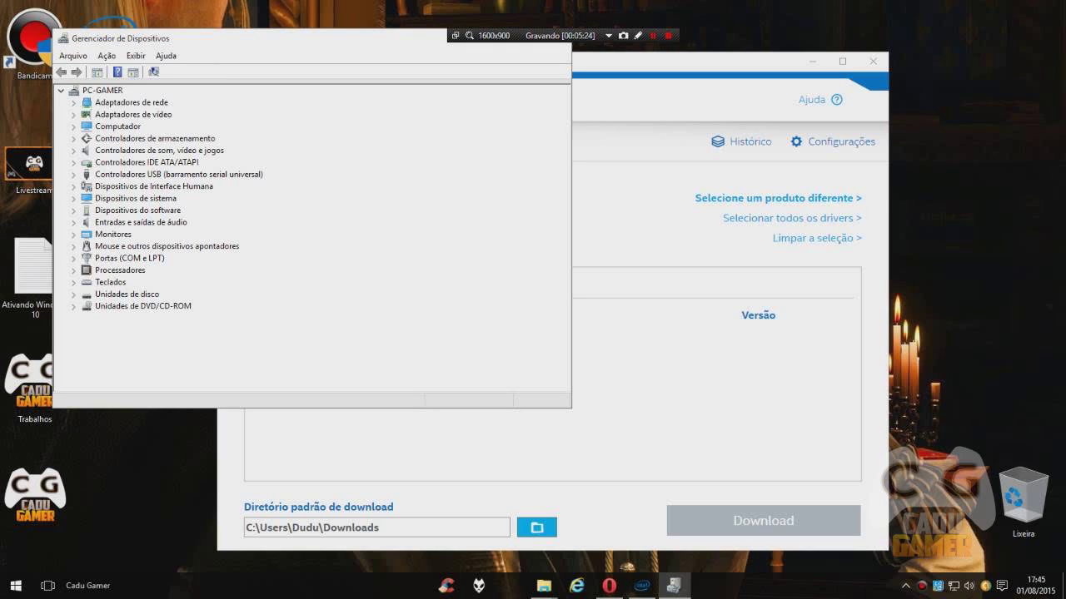
left_click_drag(274, 39, 549, 87)
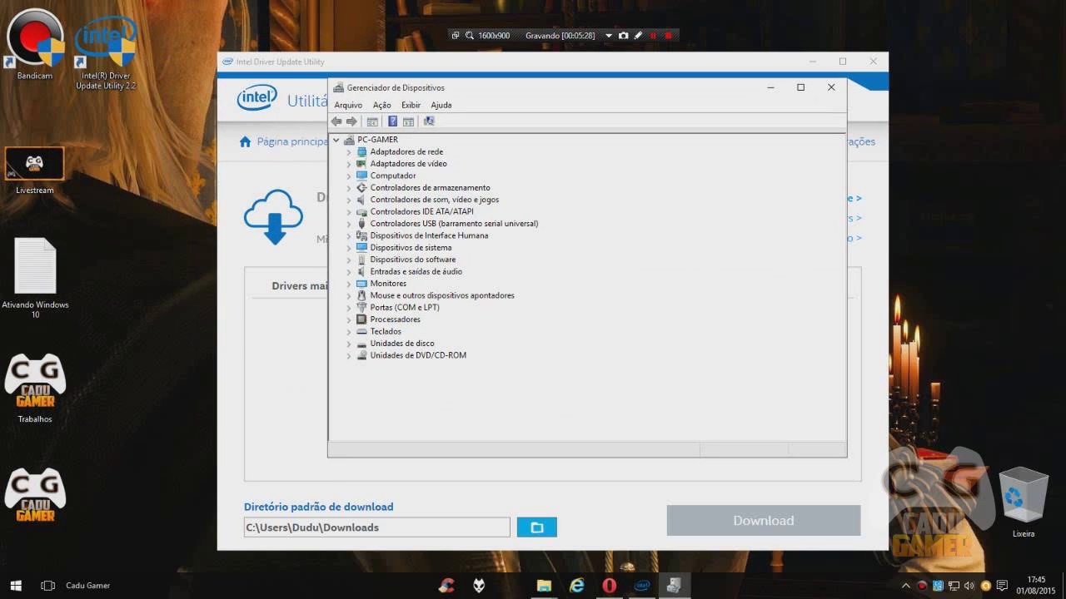
double_click(408, 164)
double_click(426, 175)
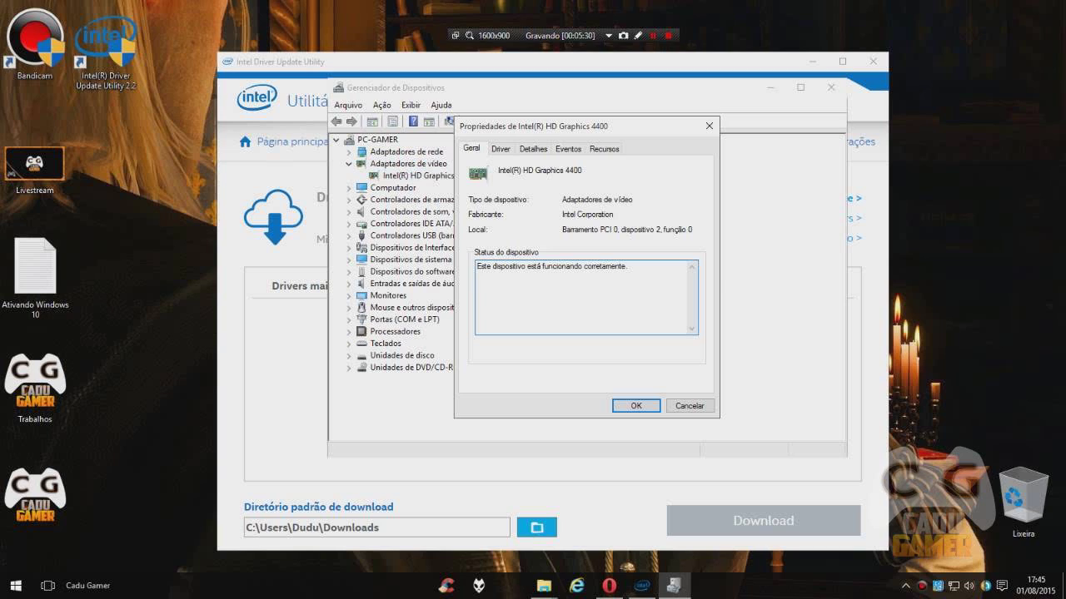
left_click_drag(549, 126, 638, 151)
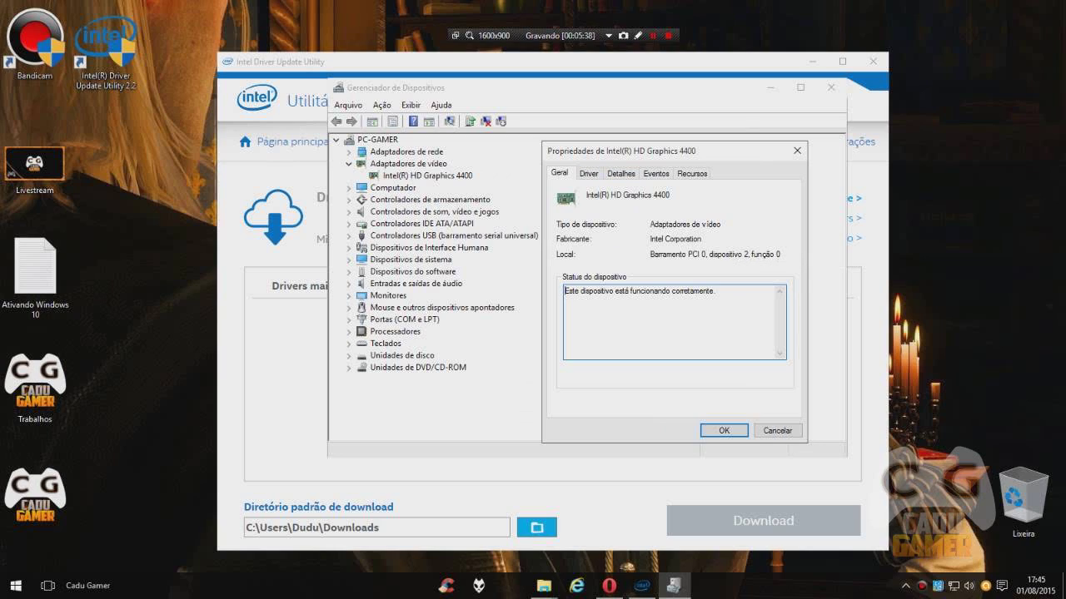
left_click(588, 174)
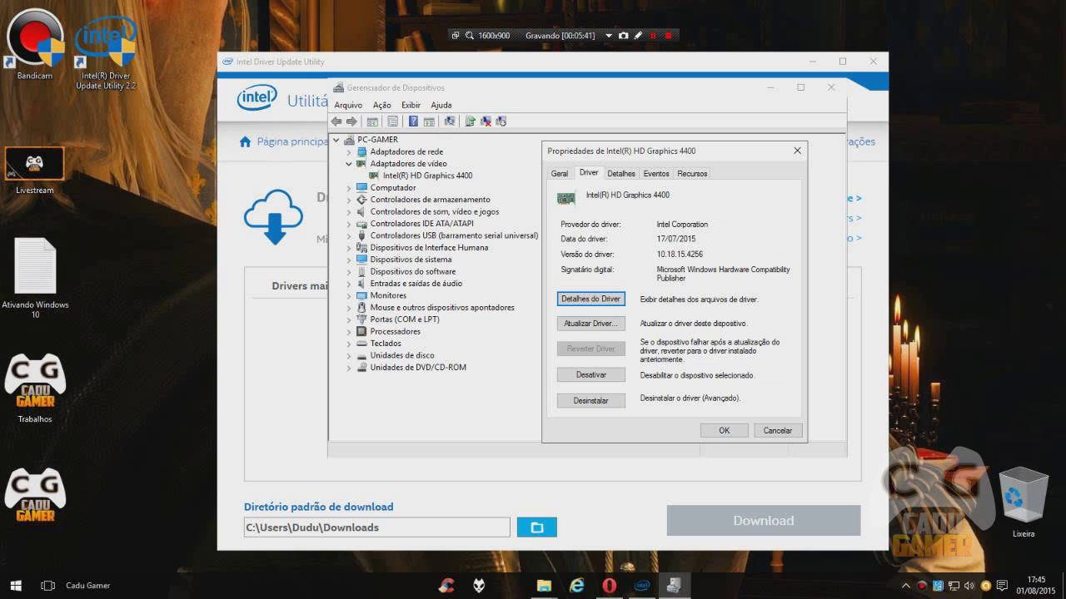
mouse_move(666, 150)
left_mouse_down()
mouse_move(665, 164)
mouse_move(665, 136)
left_mouse_up()
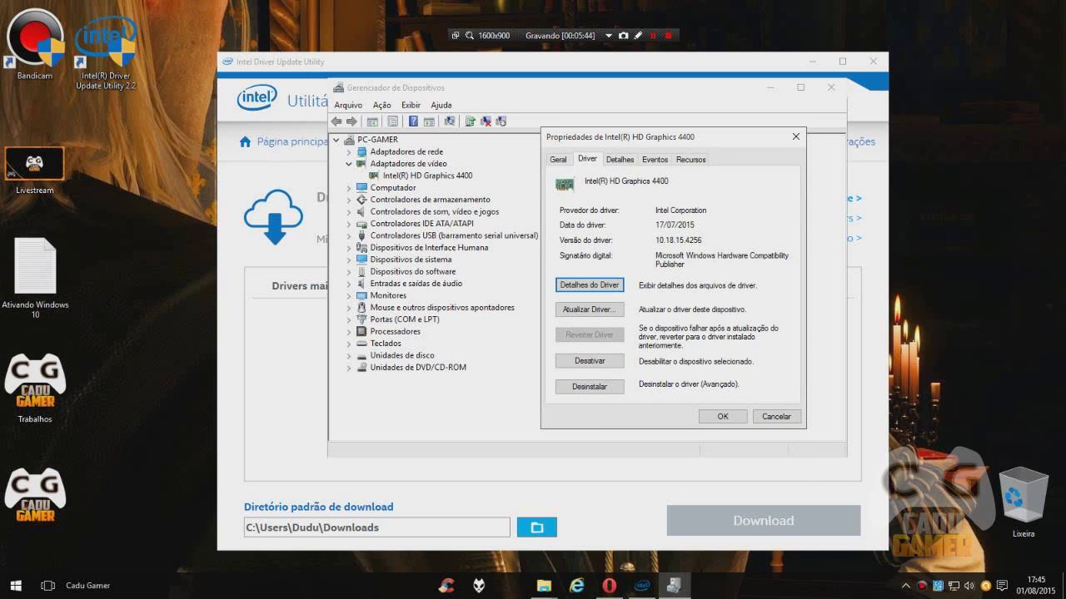
- Look through the property pages of the Intel(R) HD Graphics 4400 adapter, including its driver and details information
left_click_drag(655, 225, 695, 225)
left_click(695, 224)
key("ctrl+Tab")
key("ctrl+Tab")
key("ctrl+Tab")
key("ctrl+shift+Tab")
key("ctrl+shift+Tab")
key("ctrl+shift+Tab")
key("ctrl+Tab")
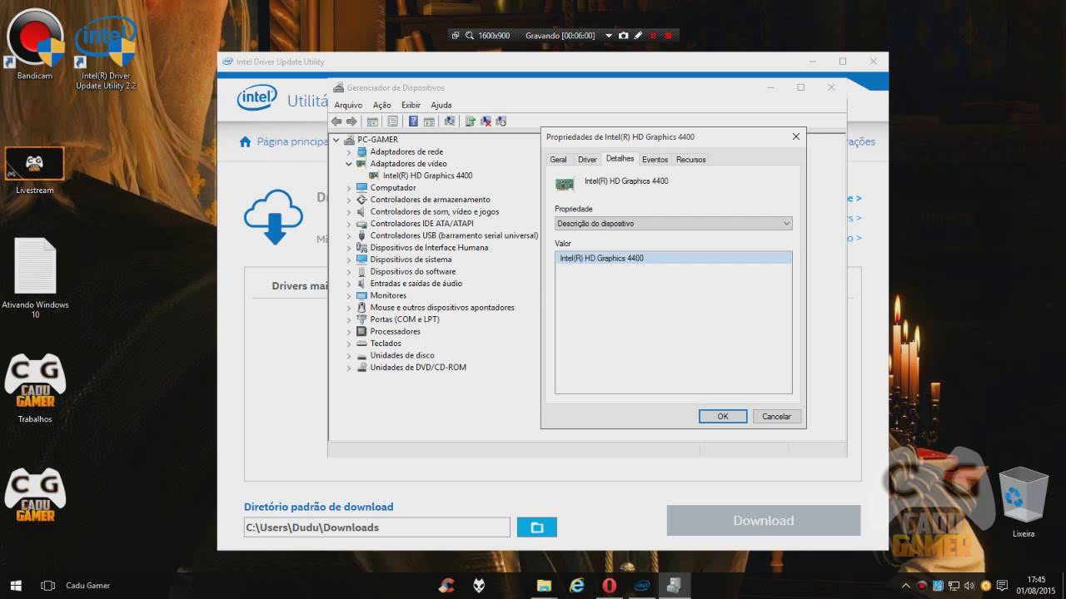
left_click(672, 223)
key("Return")
key("ctrl+shift+Tab")
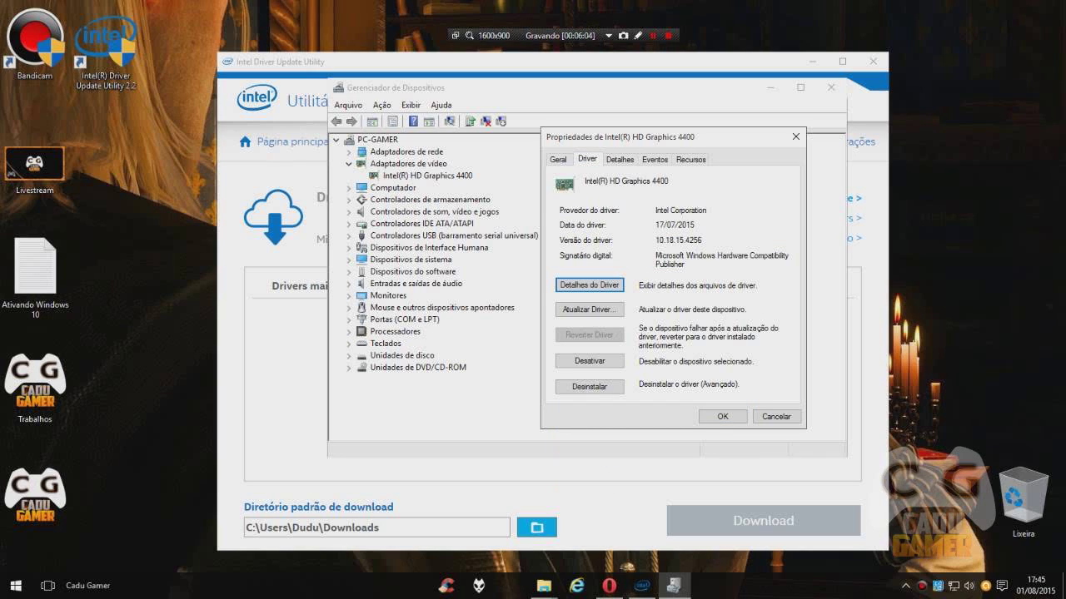
right_click(15, 586)
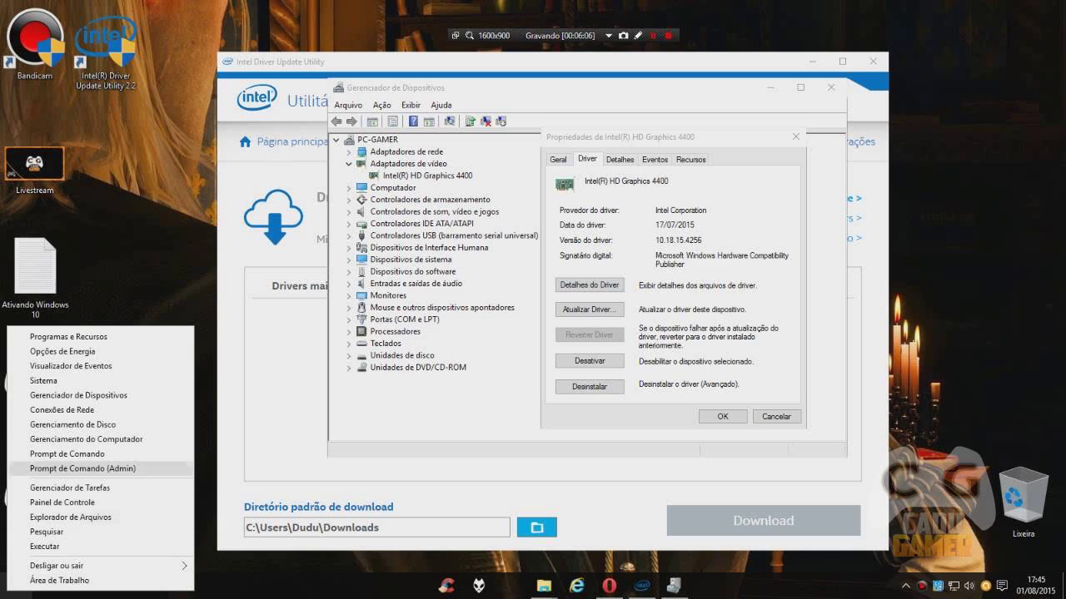
key("Return")
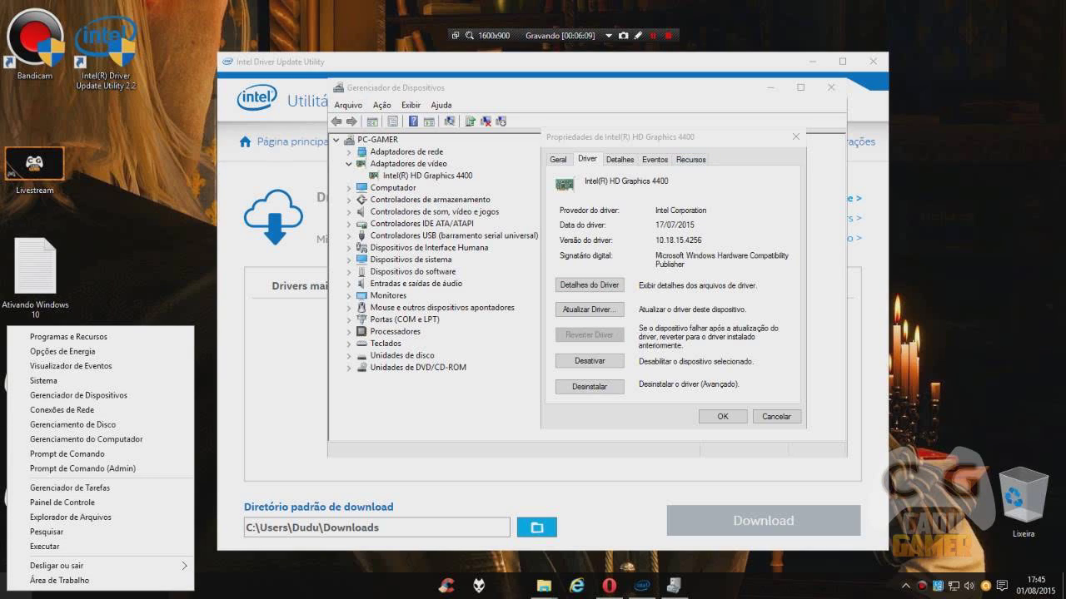
left_click(666, 137)
mouse_move(666, 137)
left_mouse_down()
mouse_move(628, 229)
mouse_move(645, 140)
left_mouse_up()
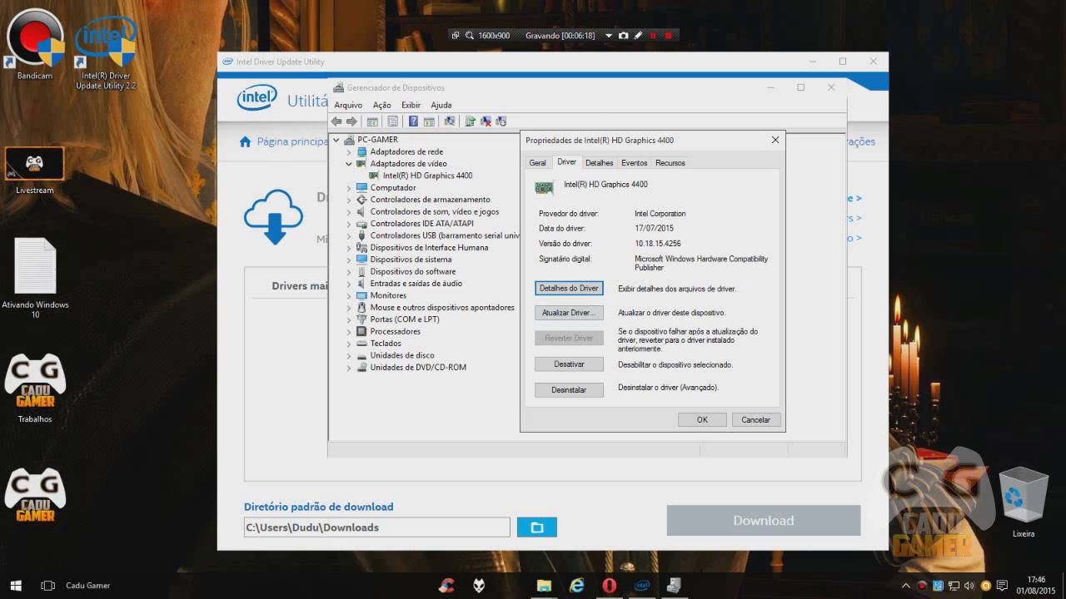
- Close the graphics adapter's properties and minimize Device Manager
left_click(702, 420)
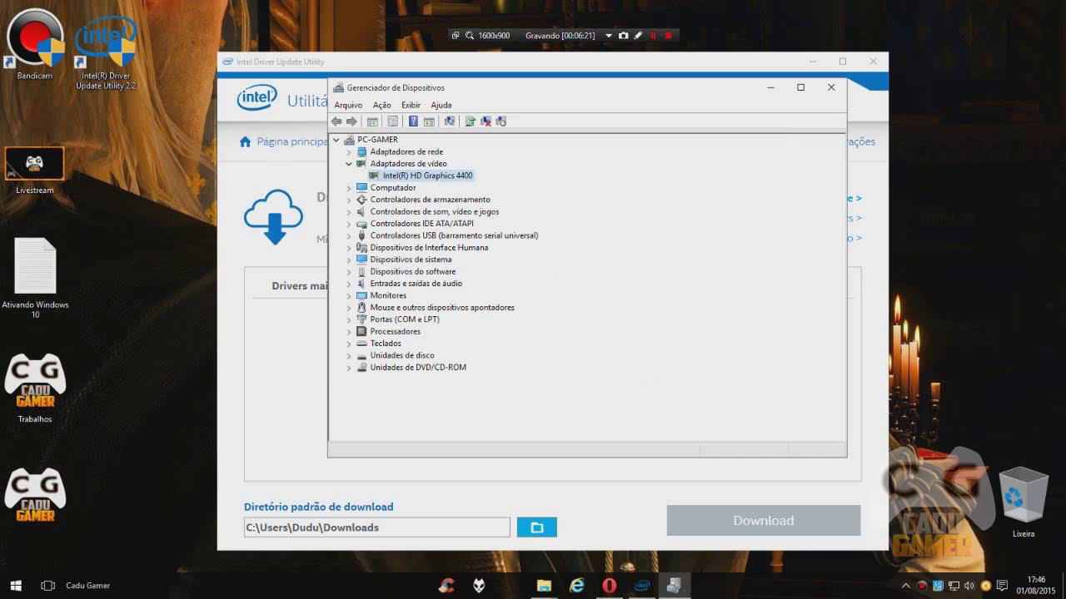
left_click_drag(549, 87, 571, 116)
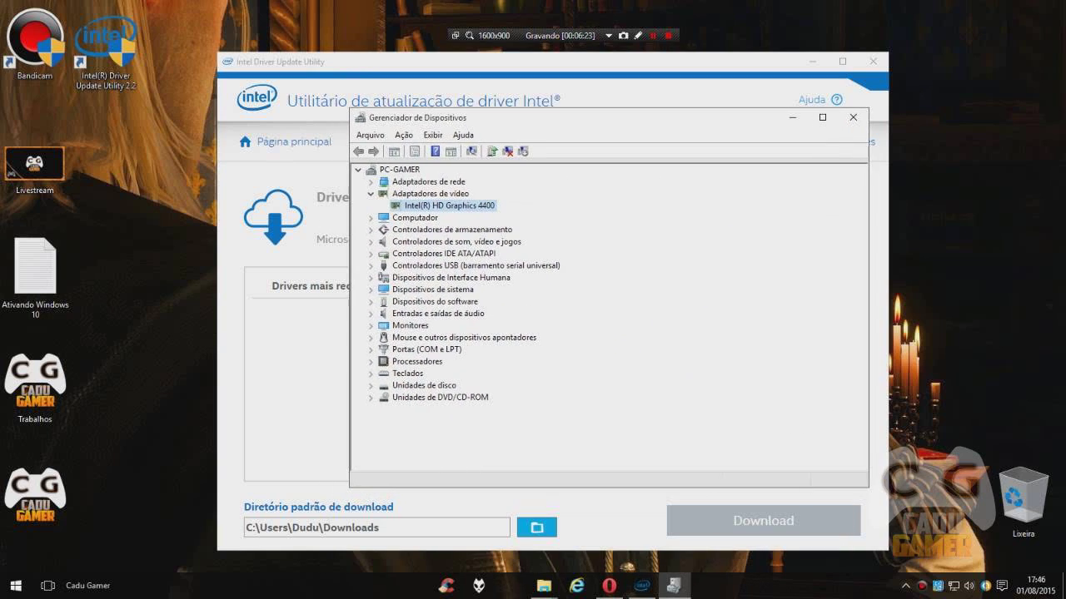
left_click(792, 116)
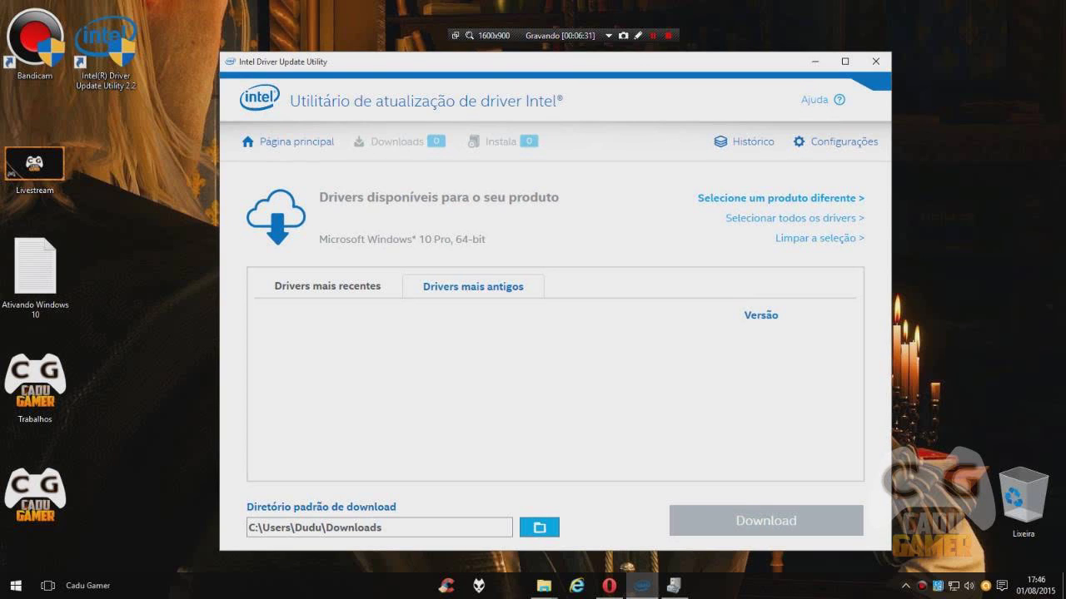
- Restore Device Manager, run the automatic driver update for Intel(R) HD Graphics 4400 and close the adapter's dialogs
left_click(674, 586)
left_click_drag(466, 118, 440, 128)
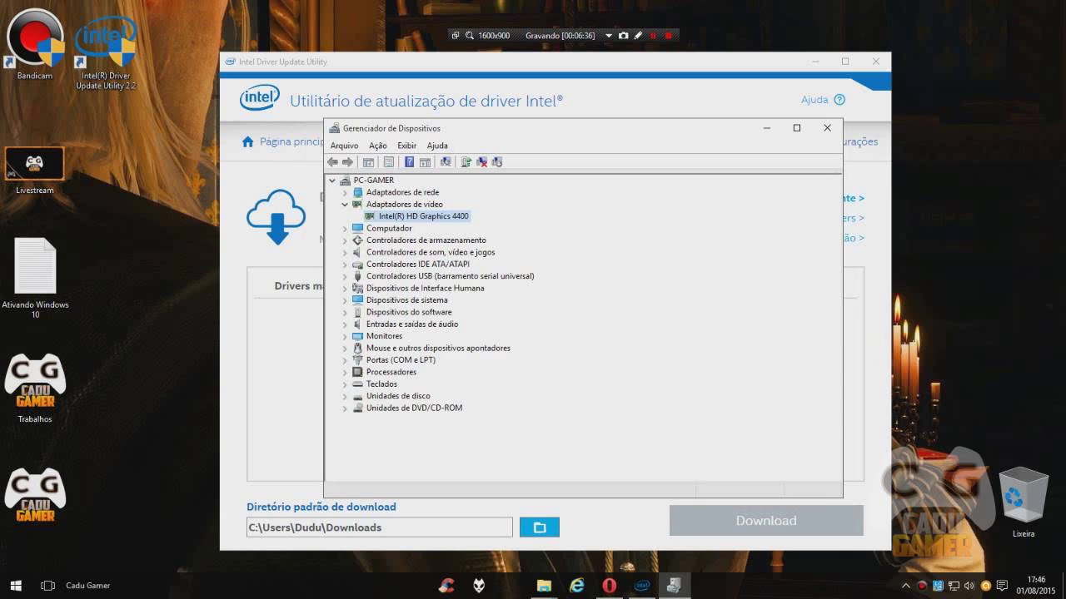
double_click(422, 216)
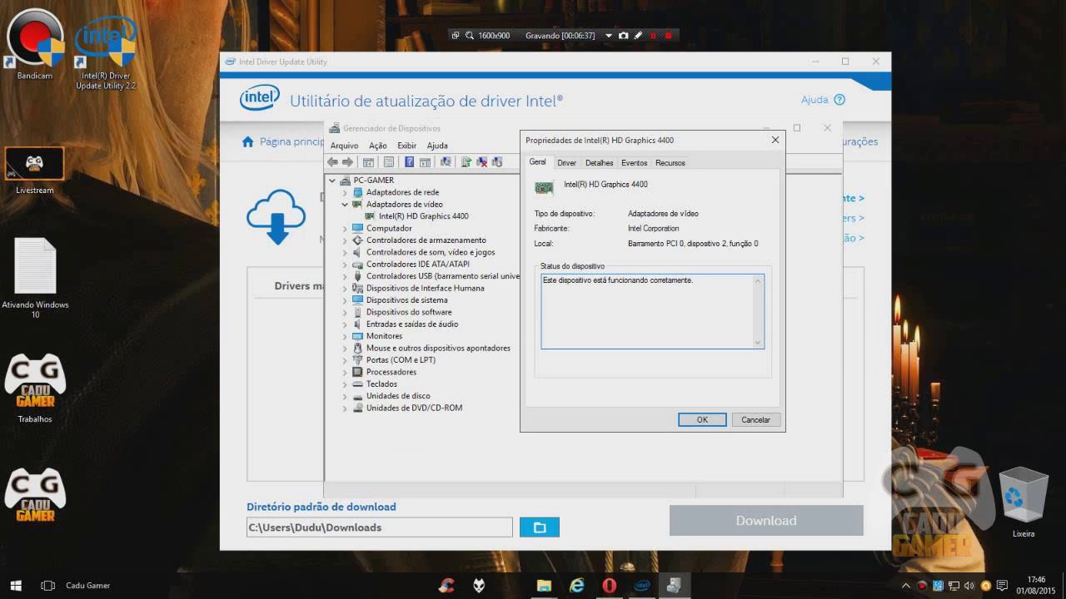
left_click(566, 162)
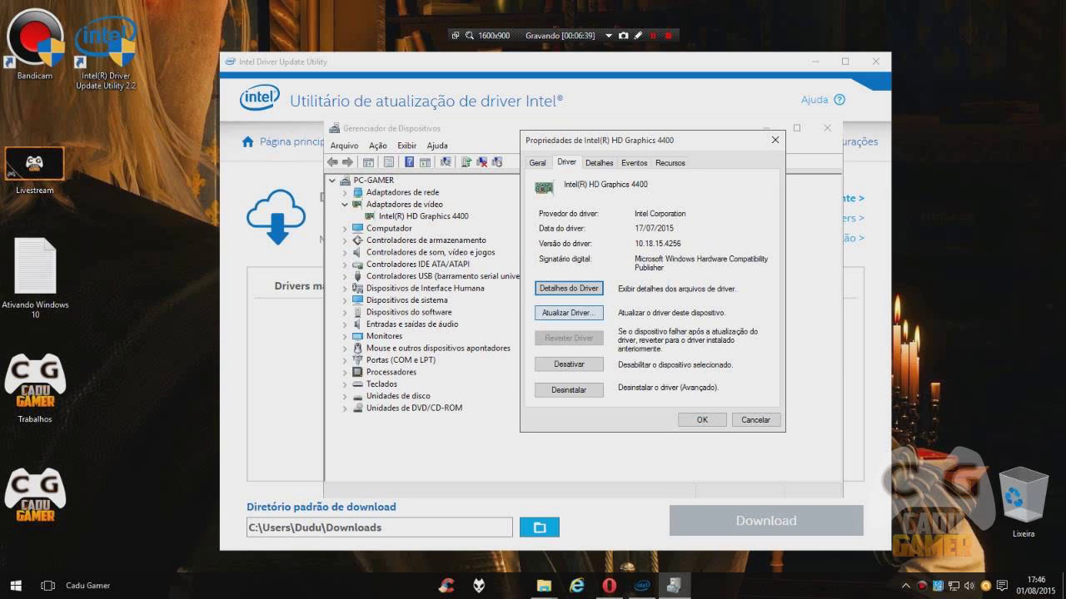
left_click(569, 313)
left_click_drag(616, 145, 593, 126)
left_click(604, 225)
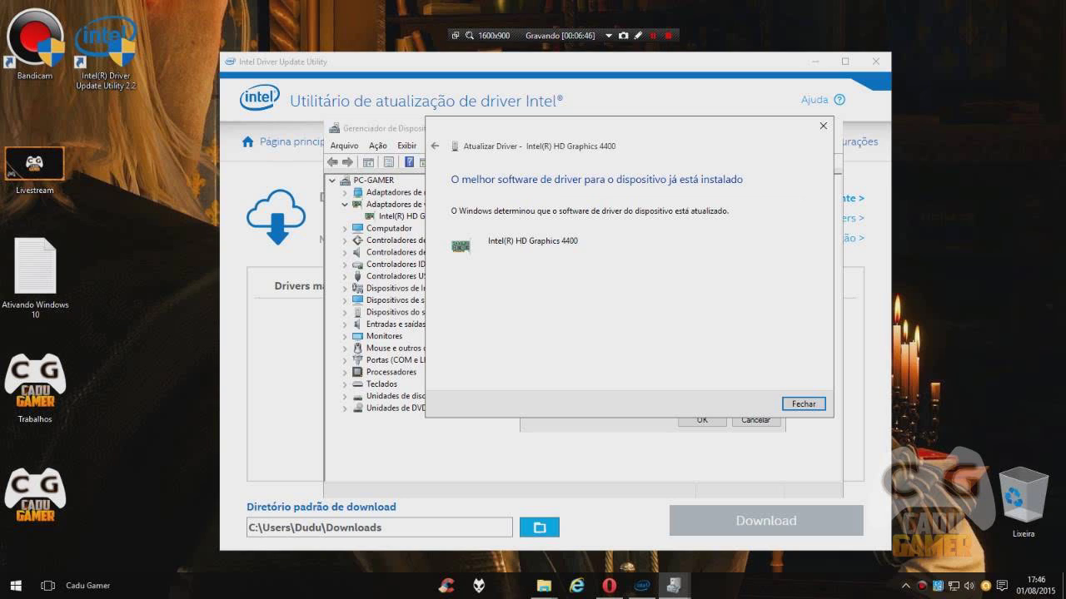
left_click(803, 404)
left_click_drag(641, 141, 604, 160)
left_click(665, 439)
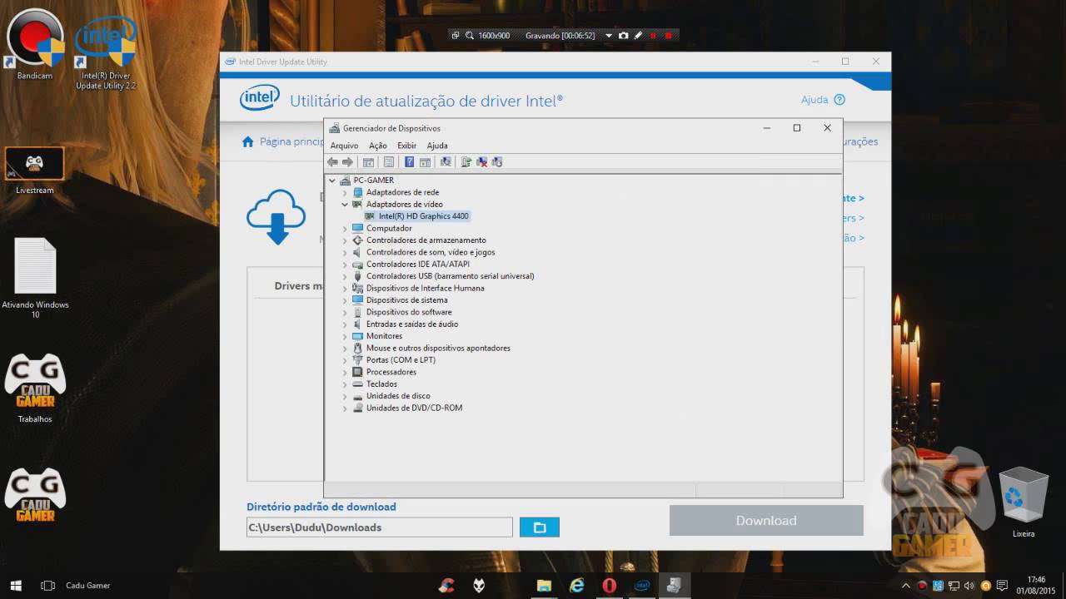
- Look at the devices under Computador and Controladores de som, vídeo e jogos, and close Device Manager
double_click(389, 228)
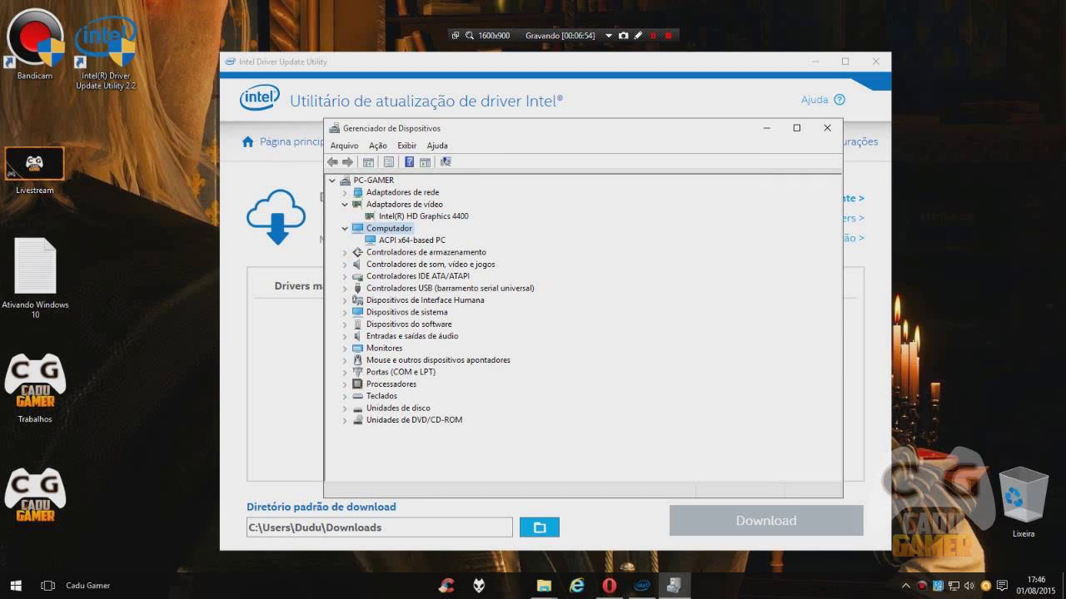
double_click(431, 264)
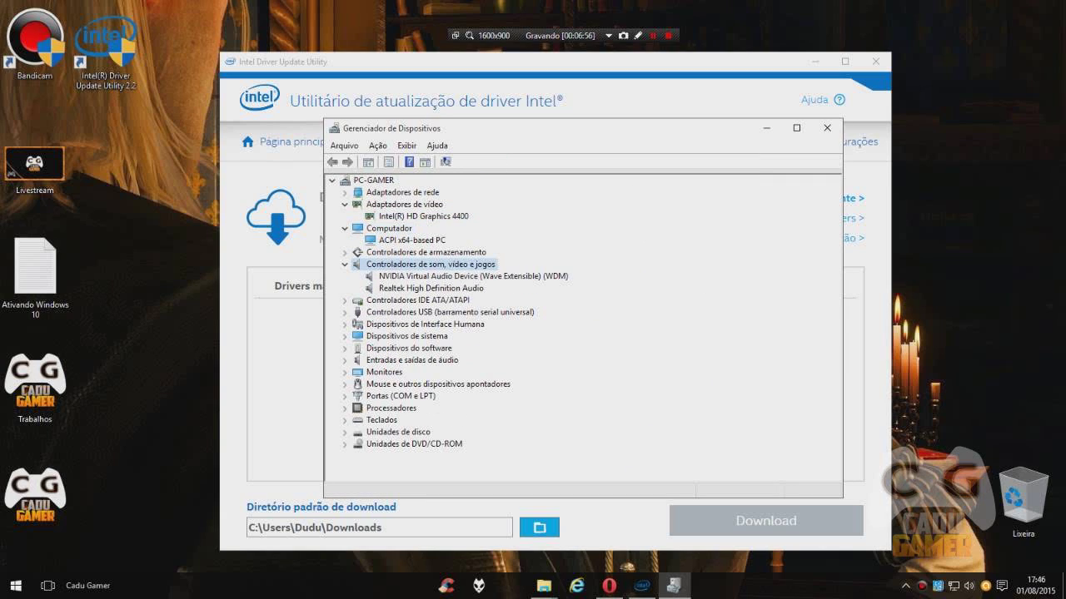
key("Left")
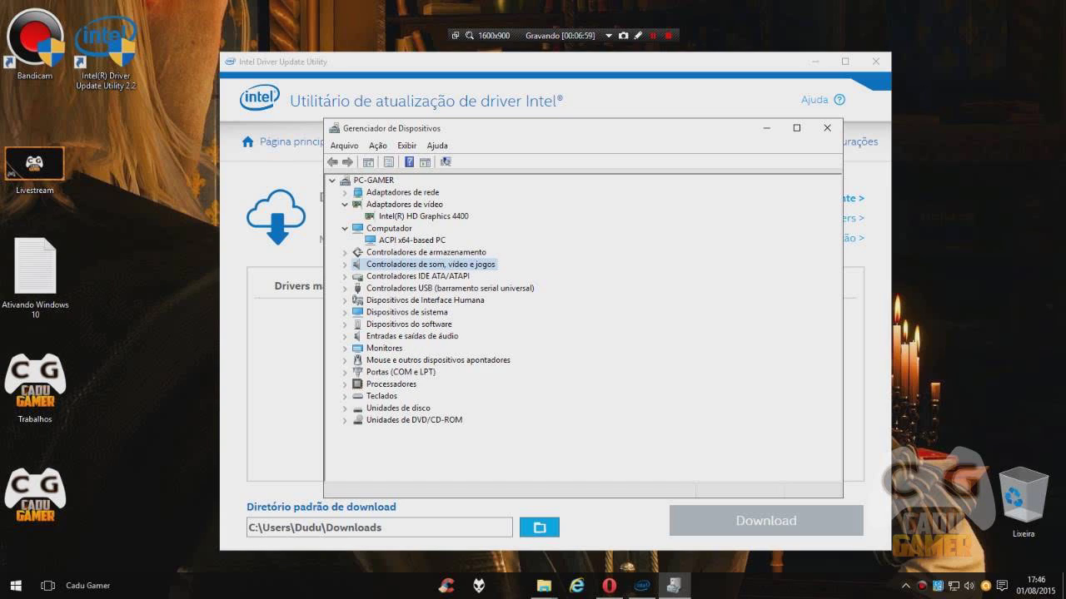
mouse_move(541, 128)
left_mouse_down()
mouse_move(531, 127)
mouse_move(544, 133)
left_mouse_up()
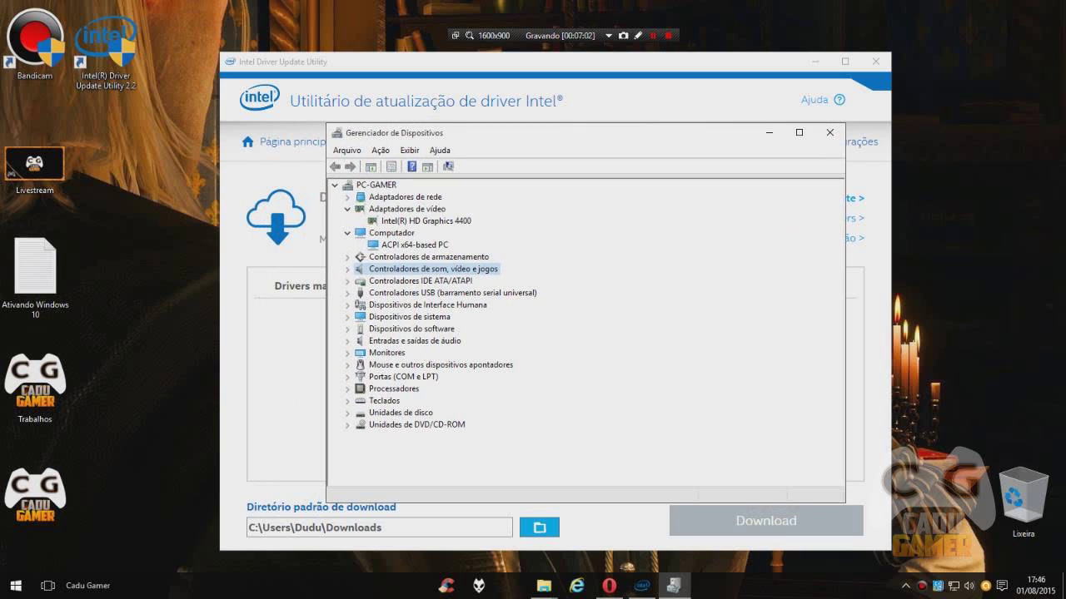
left_click(829, 132)
- Compare the older and most recent driver lists in the Intel Driver Update Utility, ending on Drivers mais recentes
left_click_drag(583, 62, 584, 74)
left_click(329, 300)
left_click(475, 300)
left_click(329, 299)
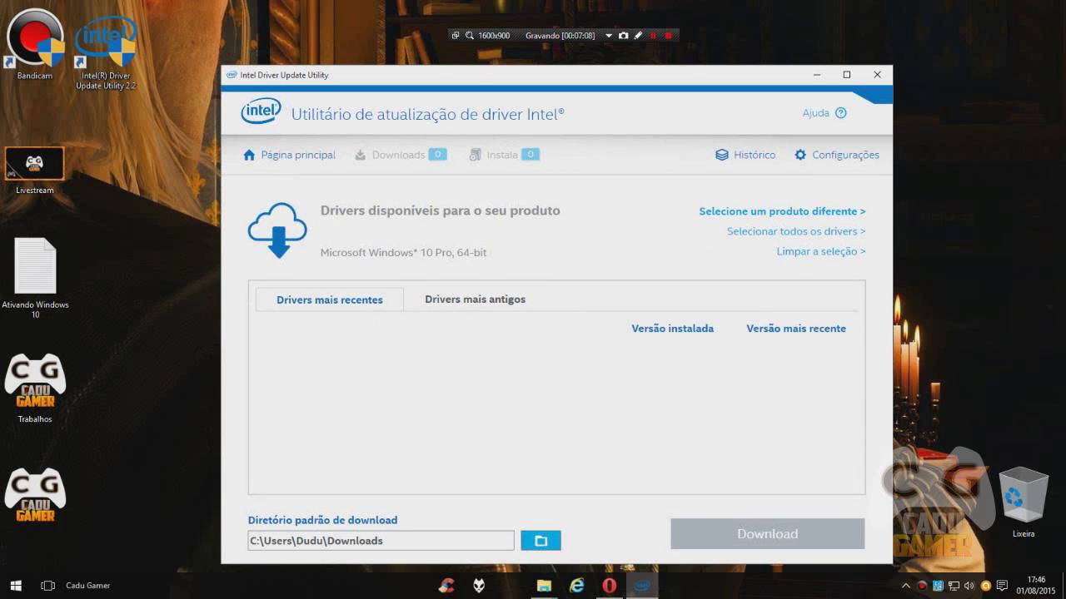
mouse_move(633, 75)
left_mouse_down()
mouse_move(641, 62)
mouse_move(647, 80)
mouse_move(649, 64)
left_mouse_up()
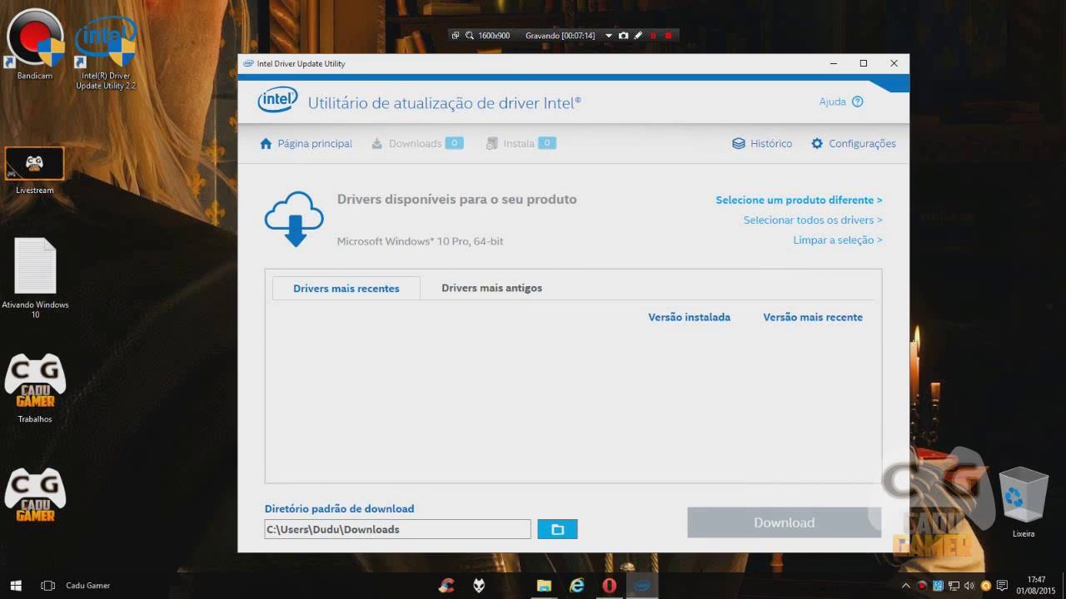
left_click_drag(941, 34, 145, 549)
left_click_drag(189, 14, 947, 550)
mouse_move(556, 64)
left_mouse_down()
mouse_move(586, 64)
mouse_move(577, 29)
mouse_move(557, 51)
left_mouse_up()
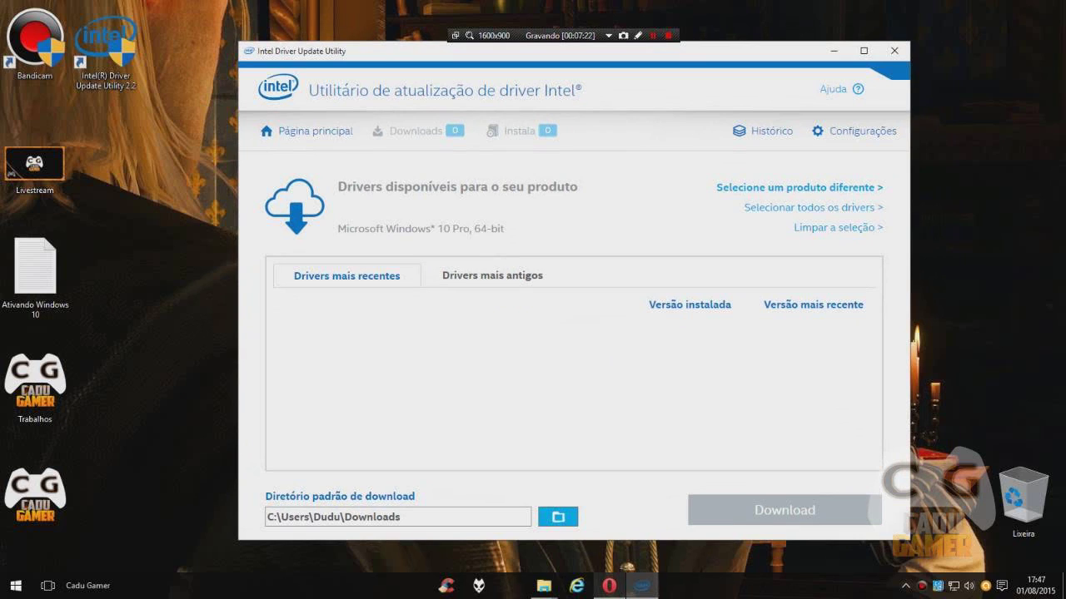
- Switch to Opera, show its Speed Dial page and close the Intel driver utility web page
key("alt+Tab")
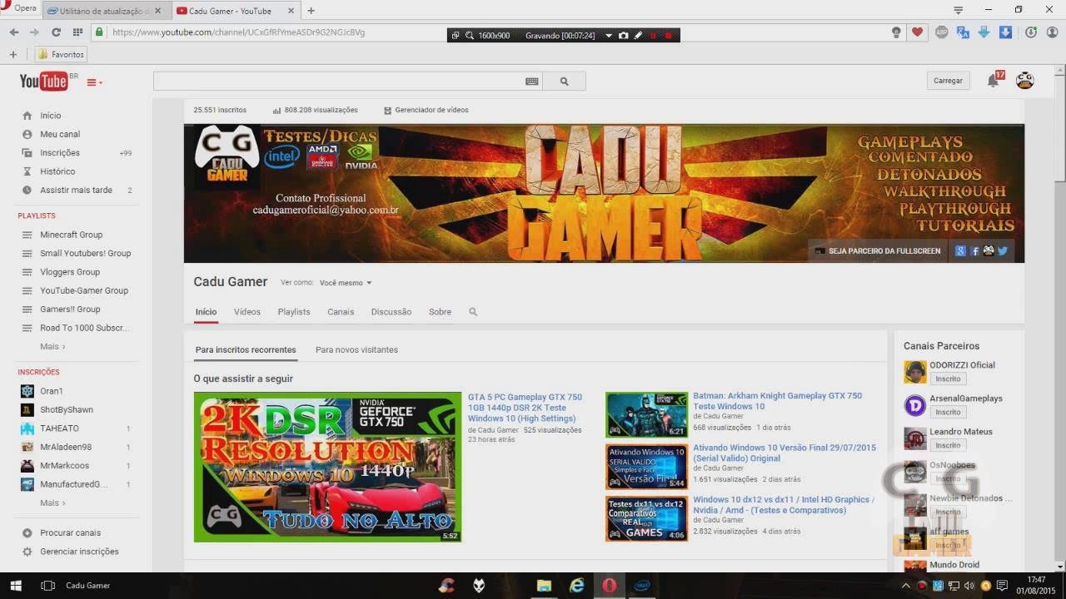
left_click(77, 32)
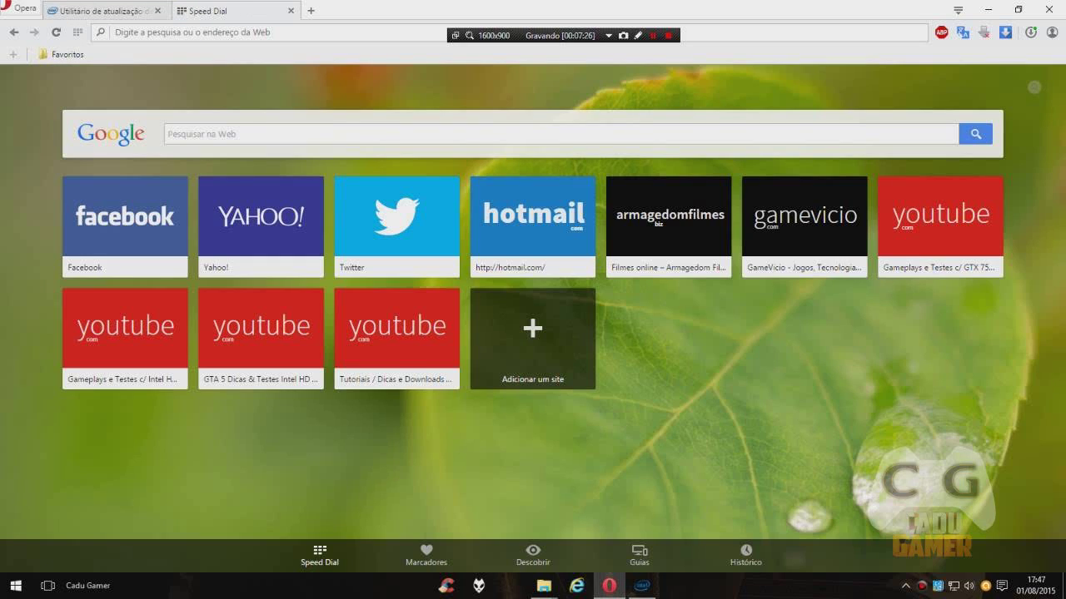
left_click(100, 11)
left_click(157, 11)
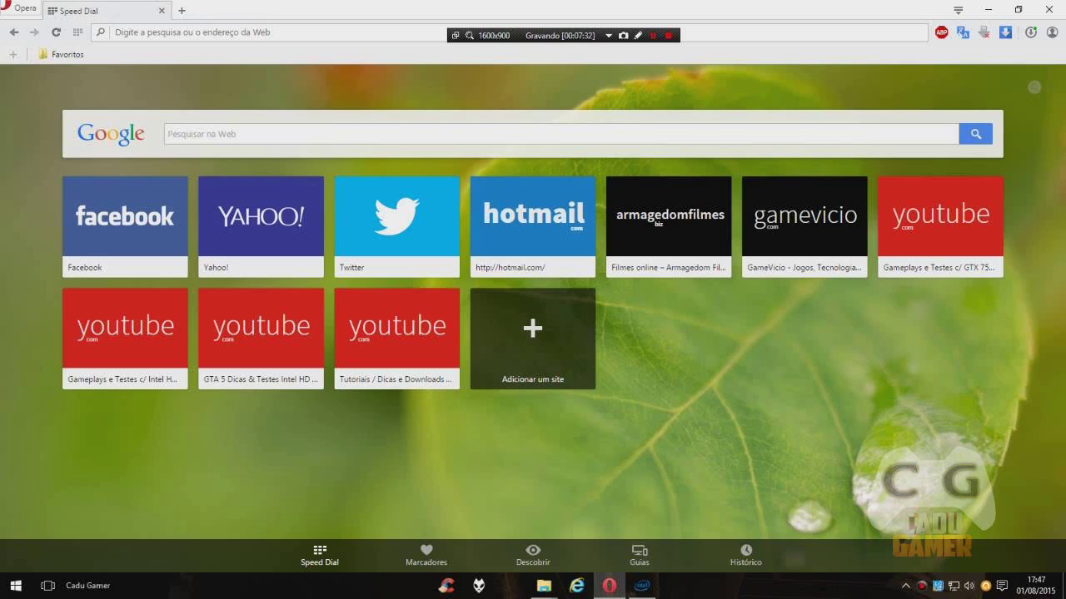
- Search Google for "Acer drivers site" and open the "Baixar drivers e manuais | Site oficial da Acer" result
type("Acer")
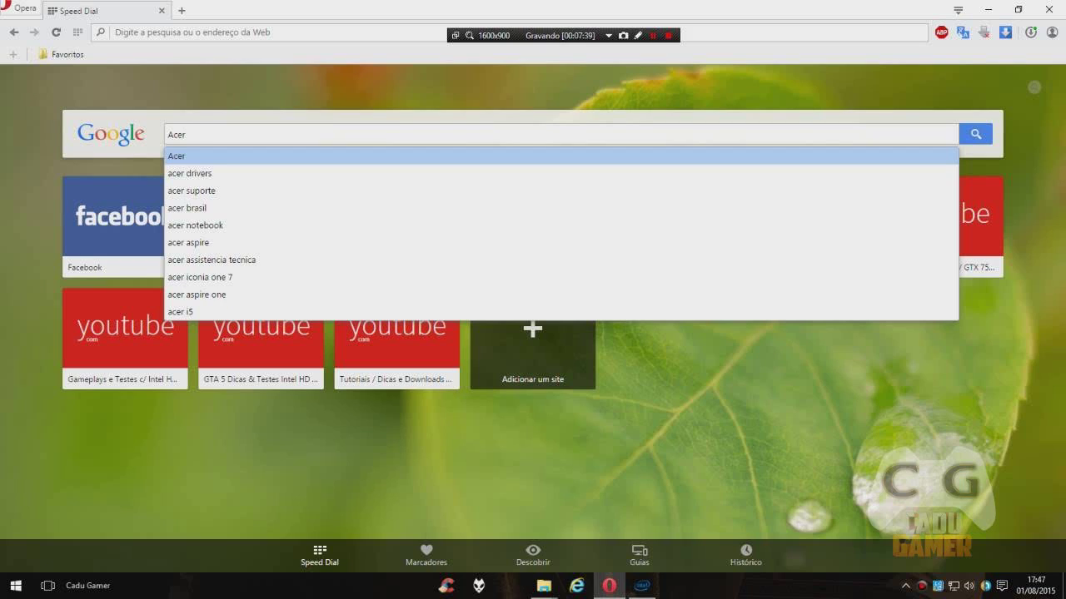
type(" drivers site")
key("Return")
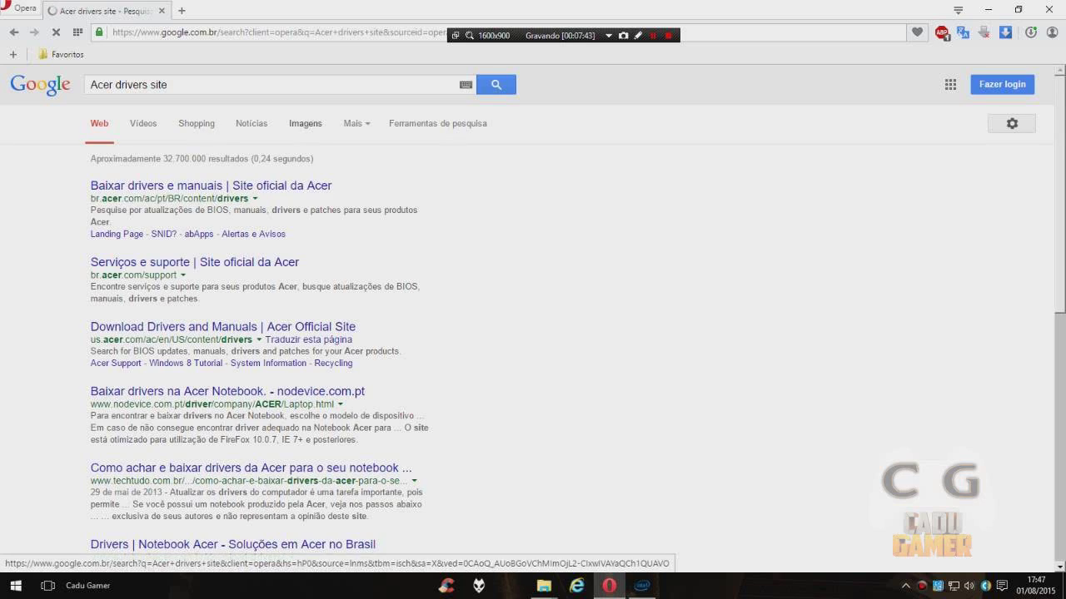
left_click(208, 186)
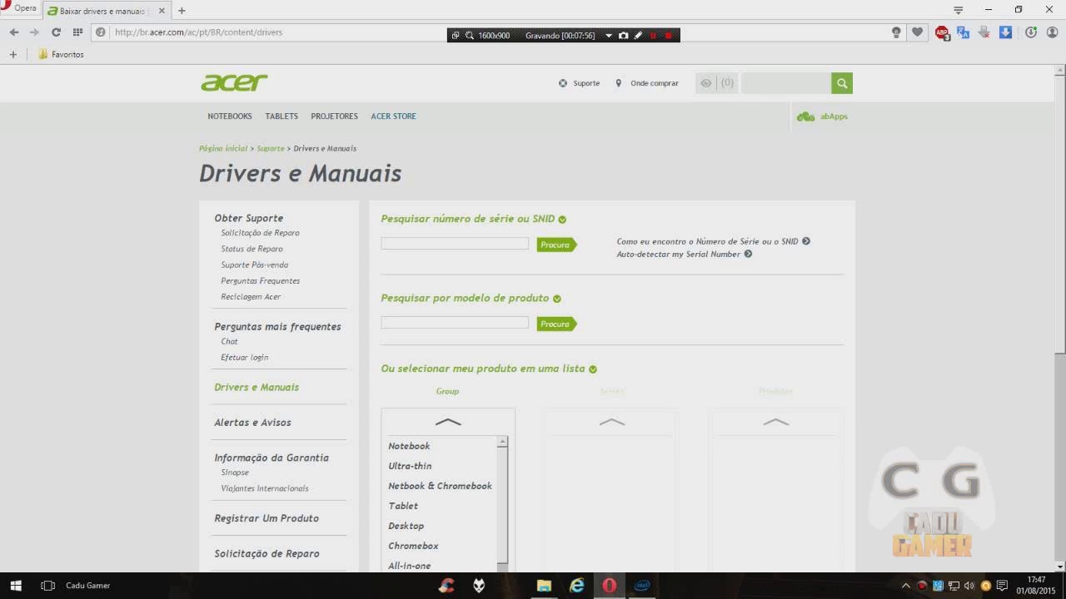
- Examine the serial number, product model and product list search options on Acer's Drivers e Manuais page
left_click(455, 323)
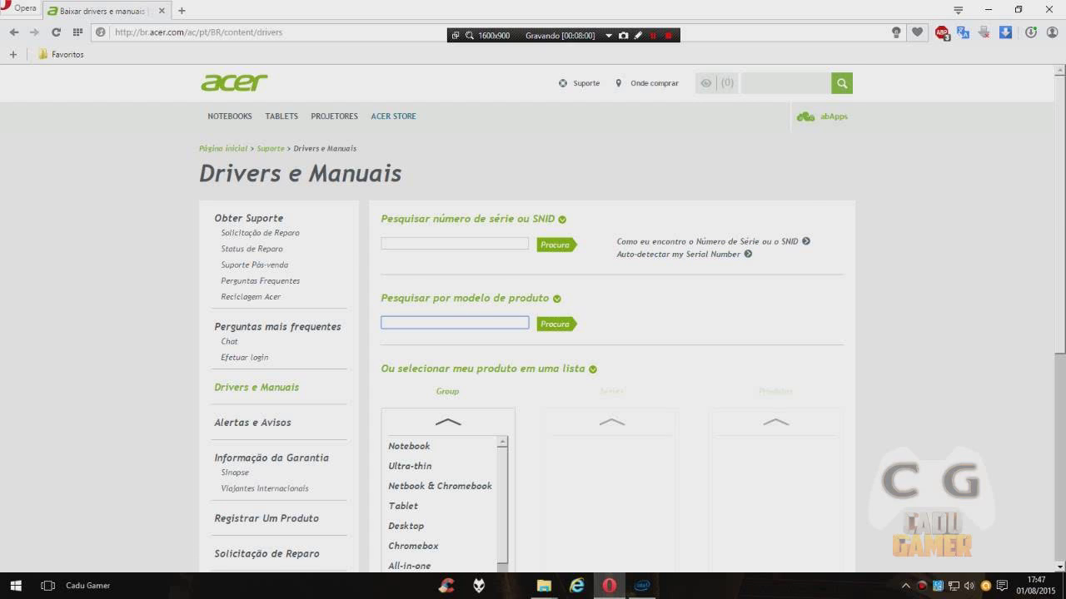
scroll(533, 333, "down", 3)
scroll(532, 333, "up", 2)
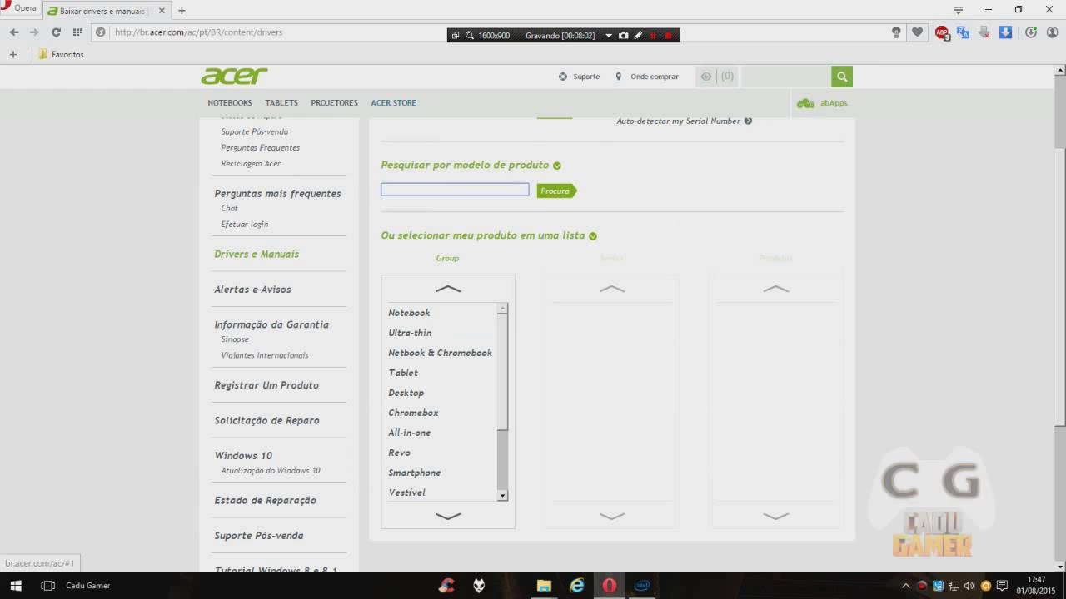
scroll(533, 333, "up", 1)
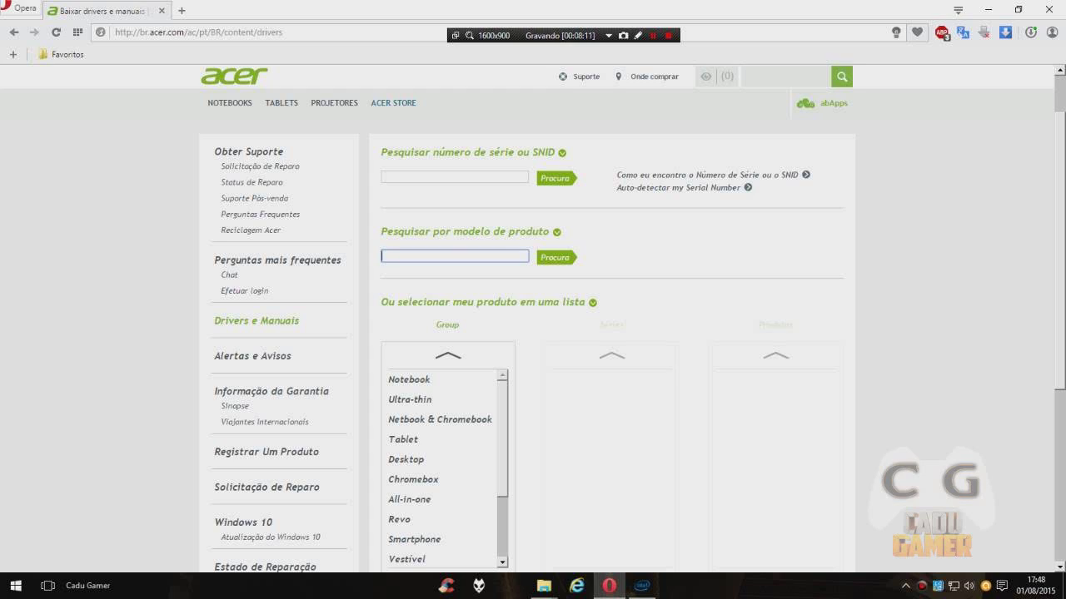
left_click(455, 177)
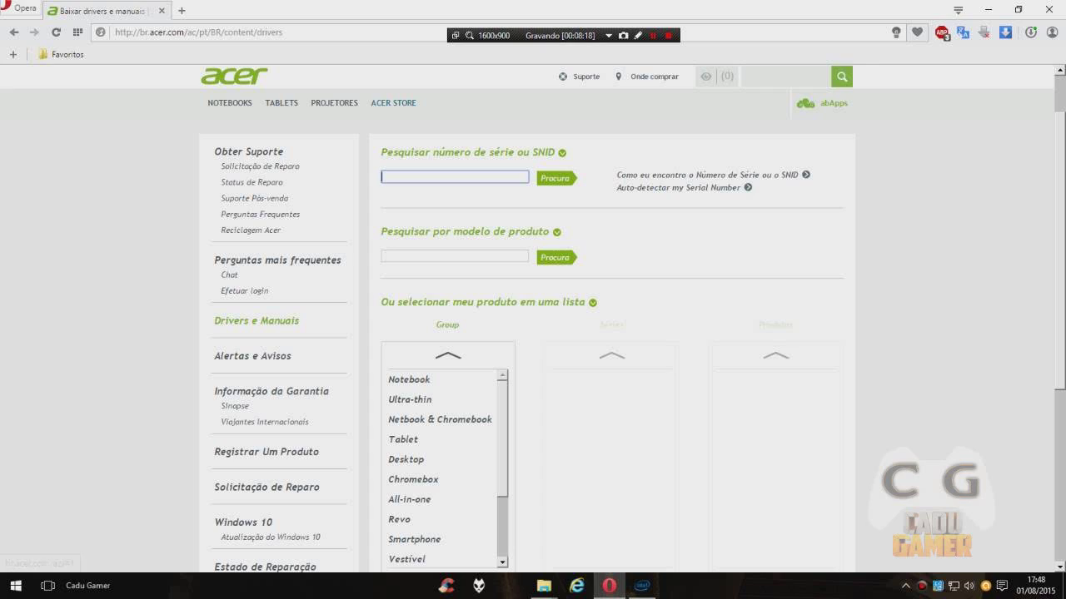
left_click_drag(381, 154, 515, 151)
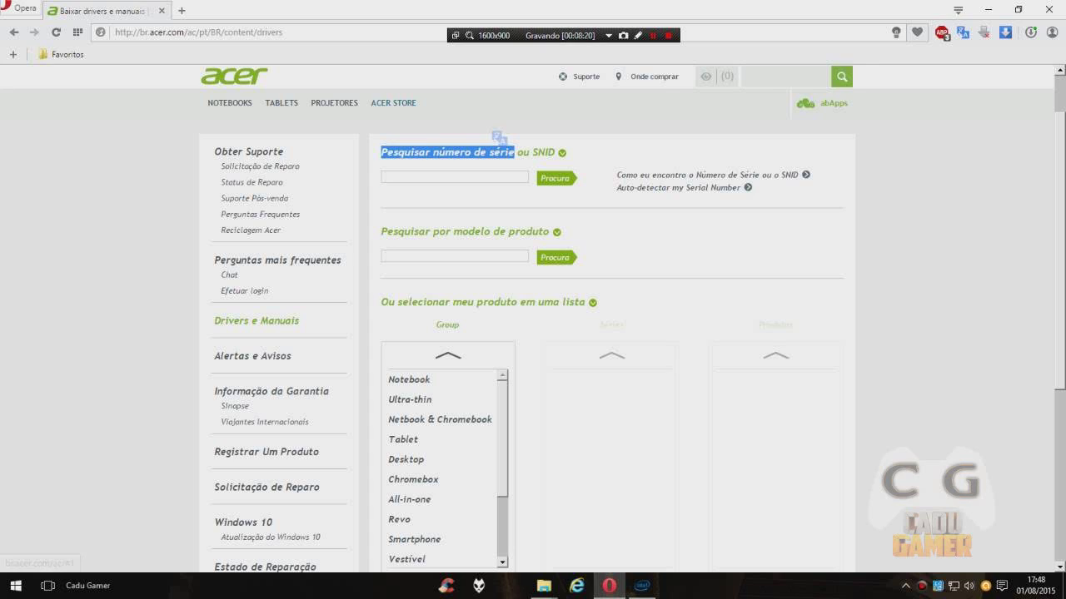
left_click(474, 177)
left_click(458, 256)
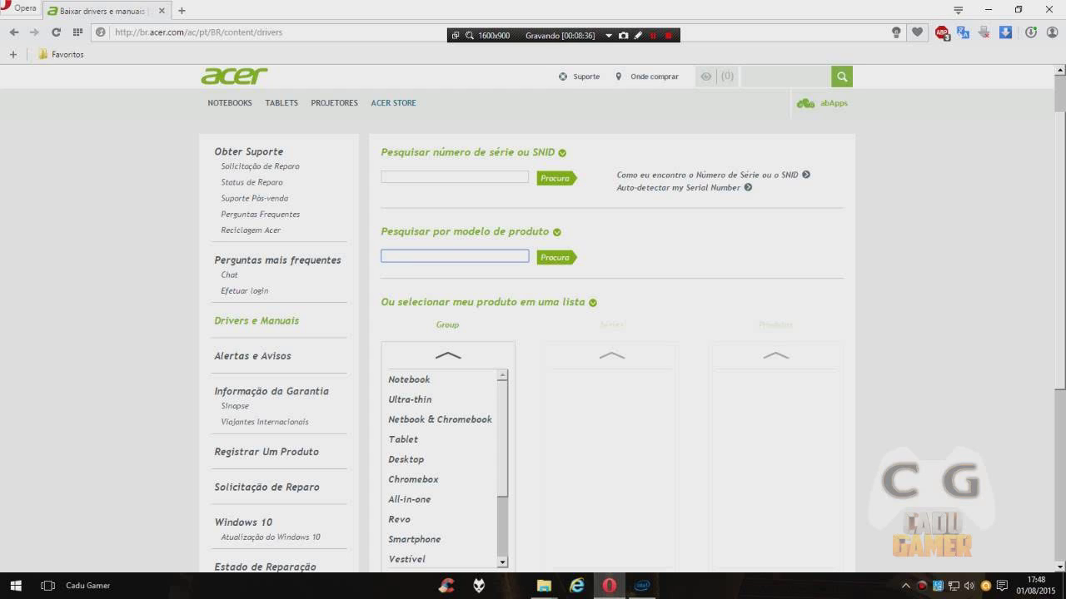
- Open the bookmarked ASUS Brasil support page for the H81M-C/BR motherboard and highlight the model name
left_click(68, 54)
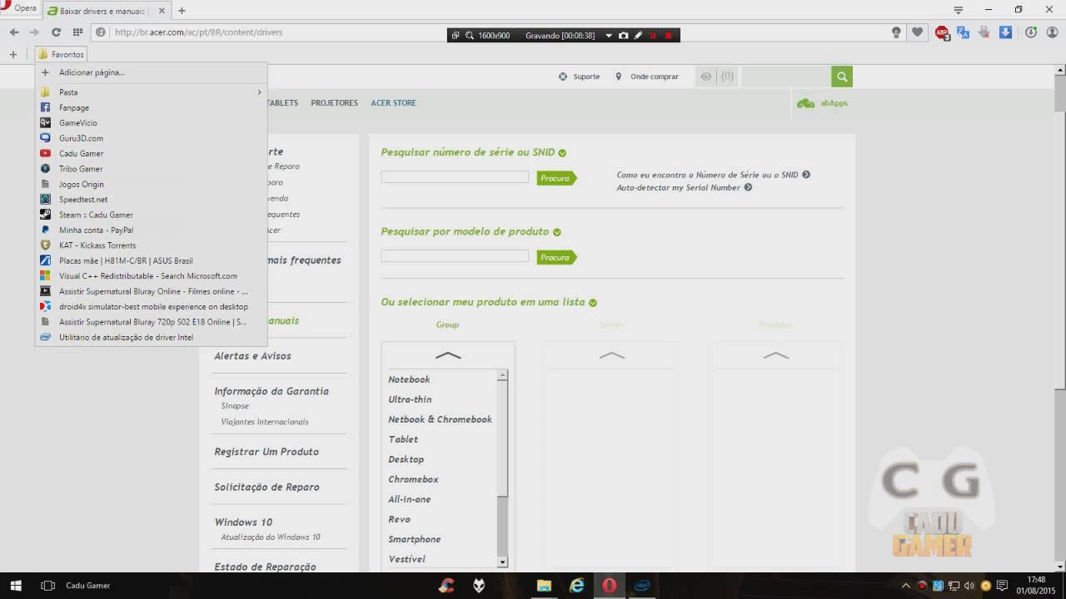
left_click(125, 261)
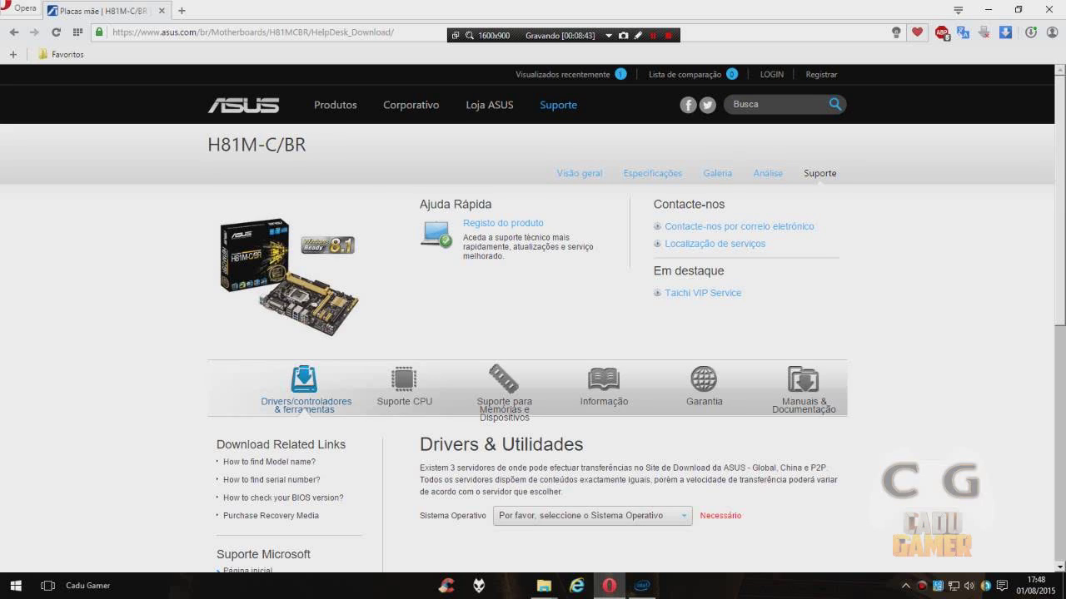
left_click_drag(207, 145, 306, 145)
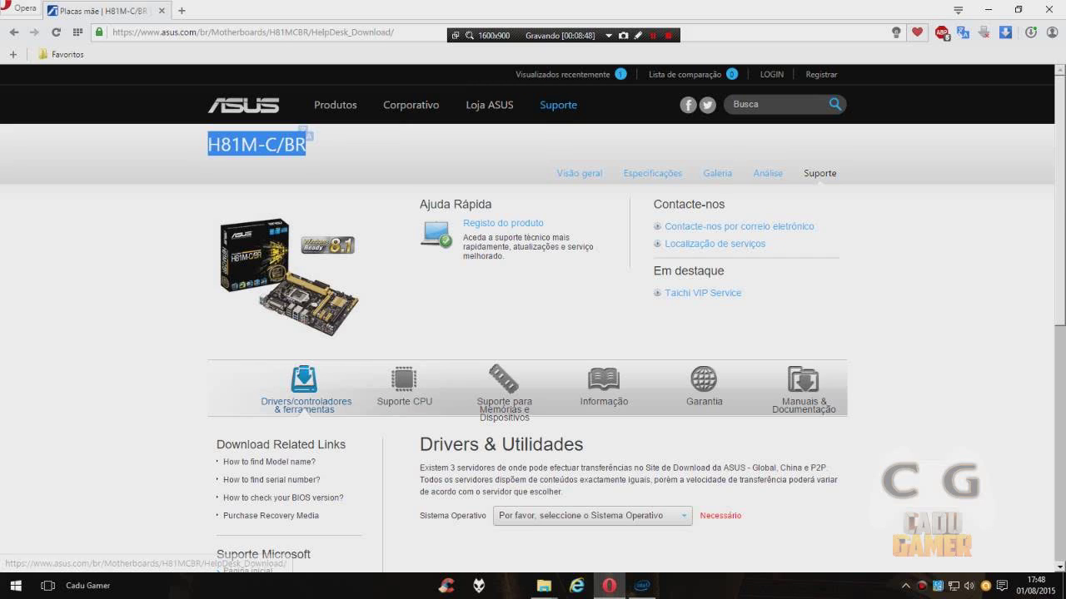
- Set the operating system to Windows 10 64bit in the Drivers & Utilidades section of the motherboard's support page
scroll(533, 329, "down", 1)
left_click(593, 449)
scroll(591, 449, "down", 2)
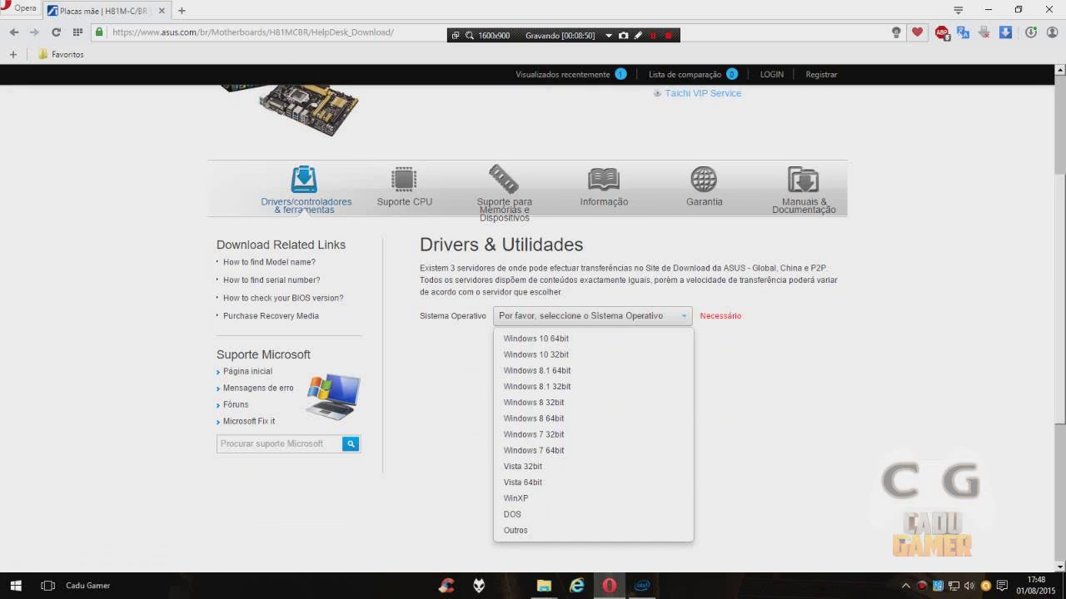
left_click(536, 339)
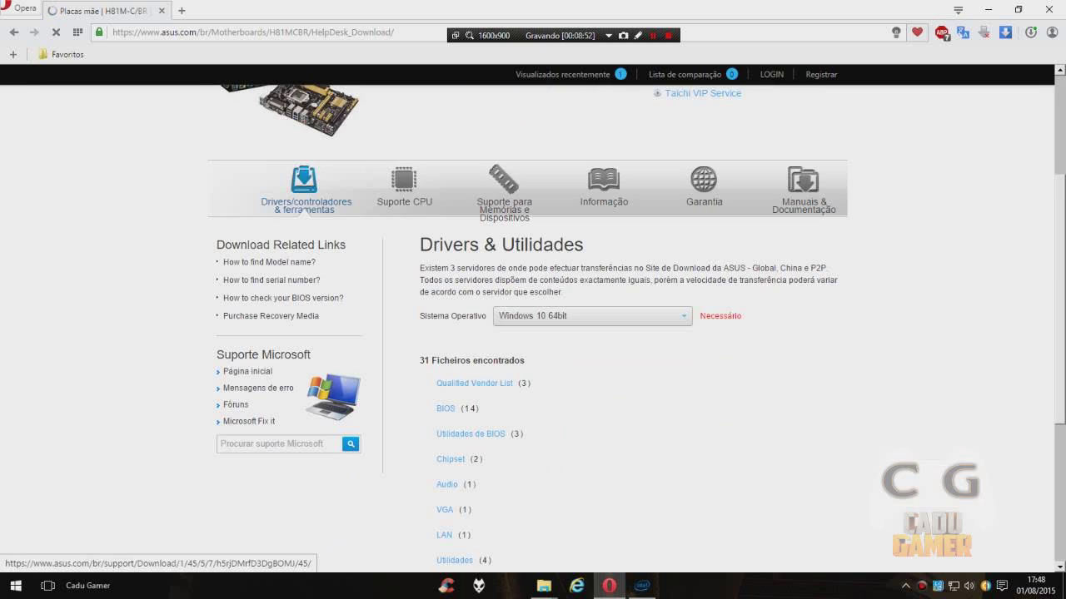
- Expand the BIOS category, highlight the Versão 2101 file size and update details, and collapse the category
scroll(524, 339, "down", 3)
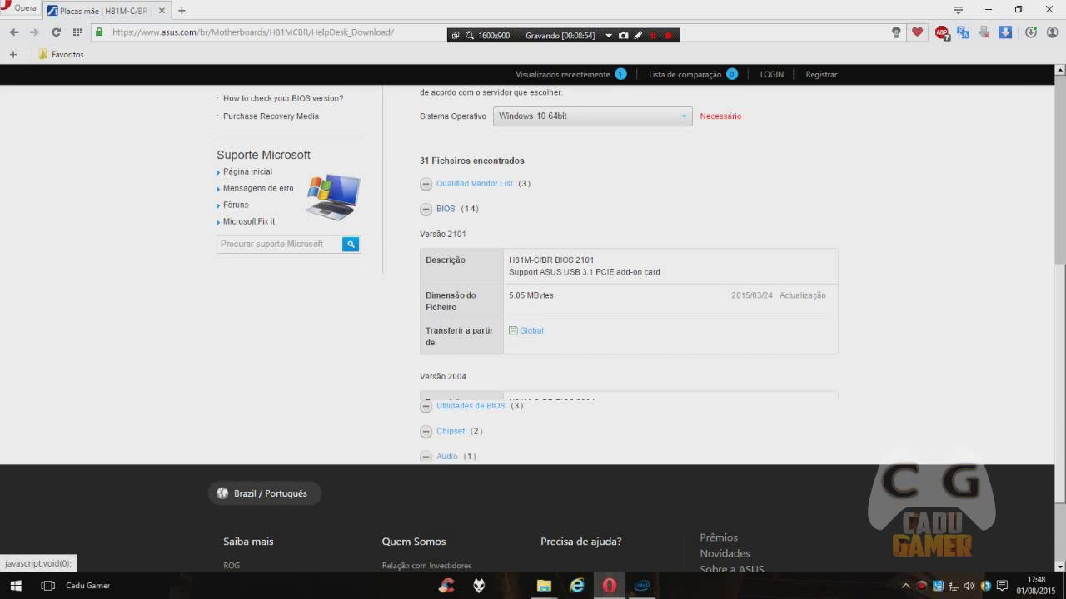
left_click(445, 209)
double_click(676, 296)
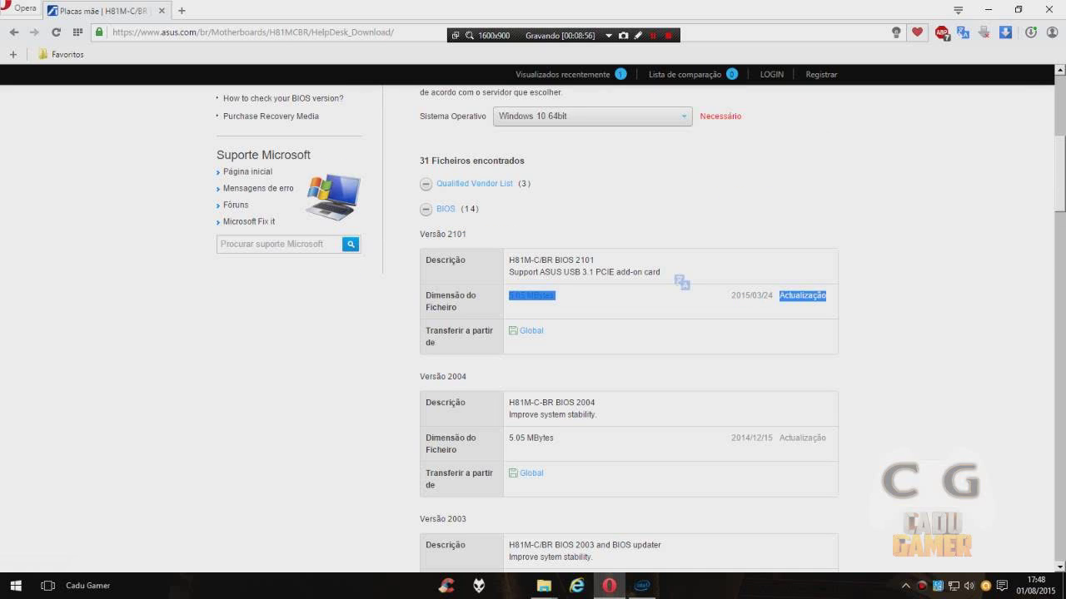
left_click(446, 209)
left_click(446, 209)
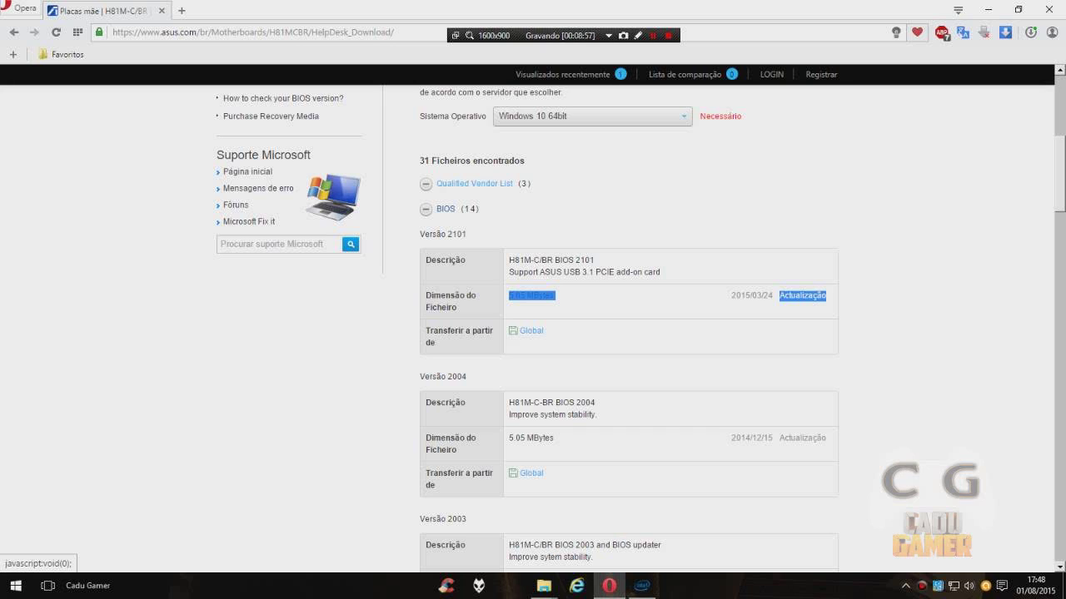
left_click(445, 209)
left_click(457, 234)
left_click(458, 234)
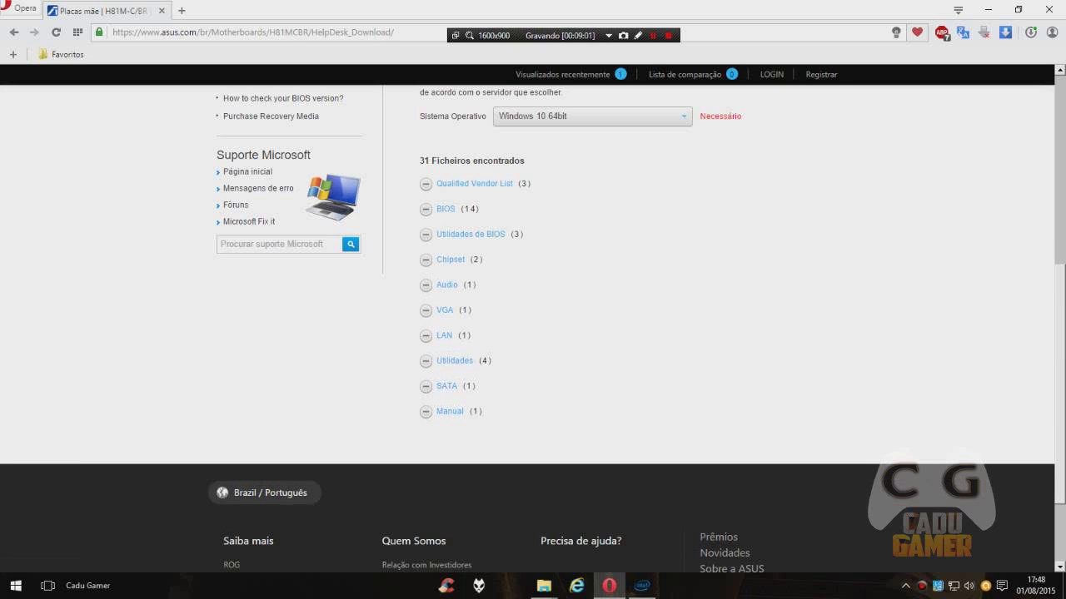
- Expand the Chipset category, examine the Versão 10.0.27 release date, and collapse the category
scroll(445, 269, "down", 1)
left_click(451, 192)
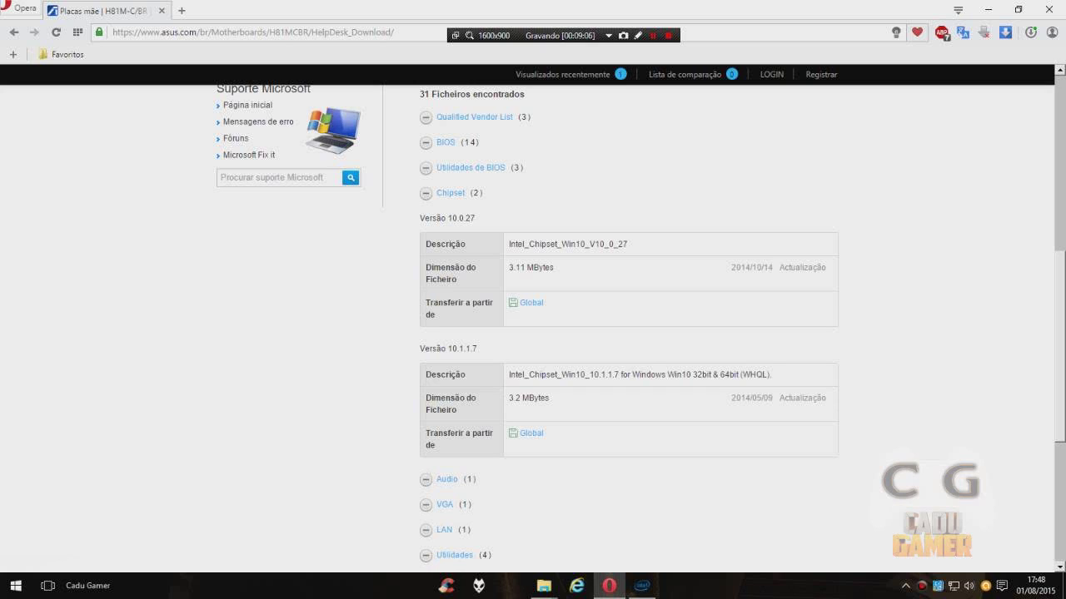
left_click_drag(773, 267, 740, 267)
scroll(532, 333, "down", 1)
left_click(749, 258)
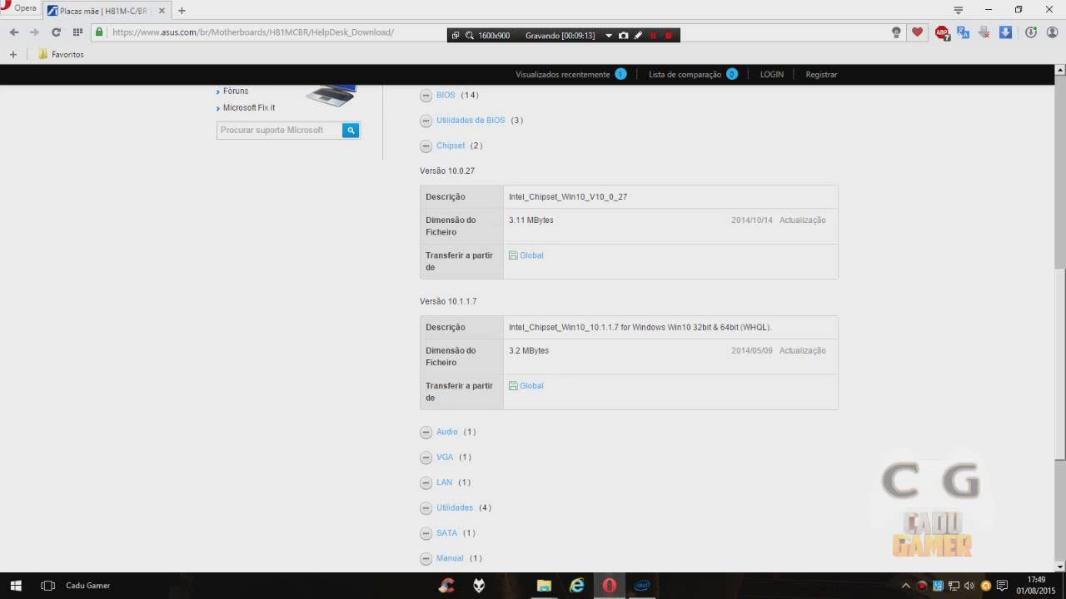
scroll(533, 333, "up", 1)
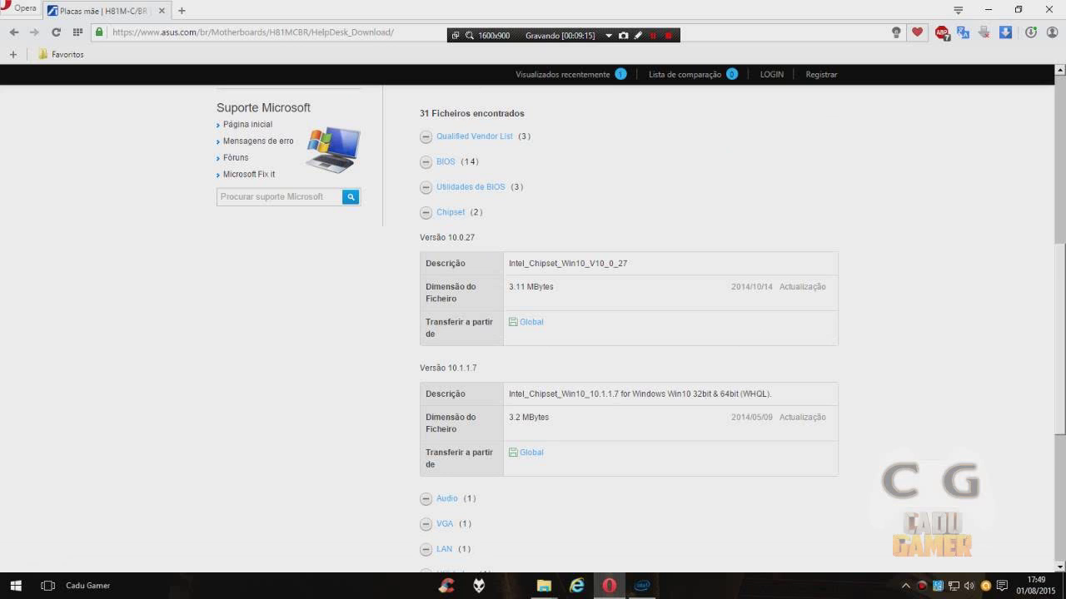
left_click(450, 212)
- Expand the Audio category, highlight the Realtek driver's BETA version line, and collapse the category
left_click(447, 238)
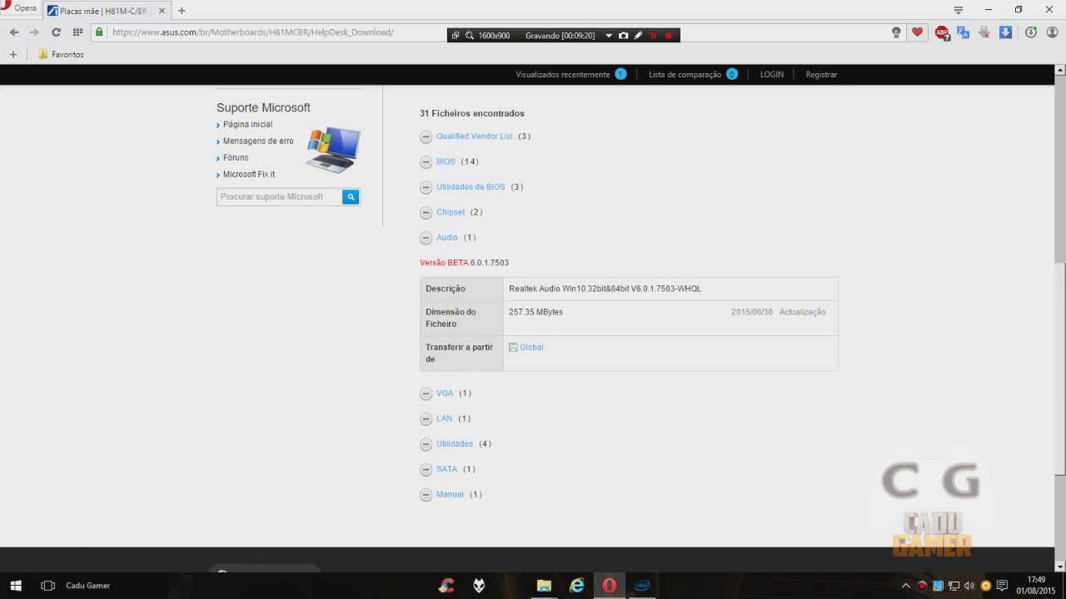
left_click_drag(415, 263, 510, 264)
left_click(533, 263)
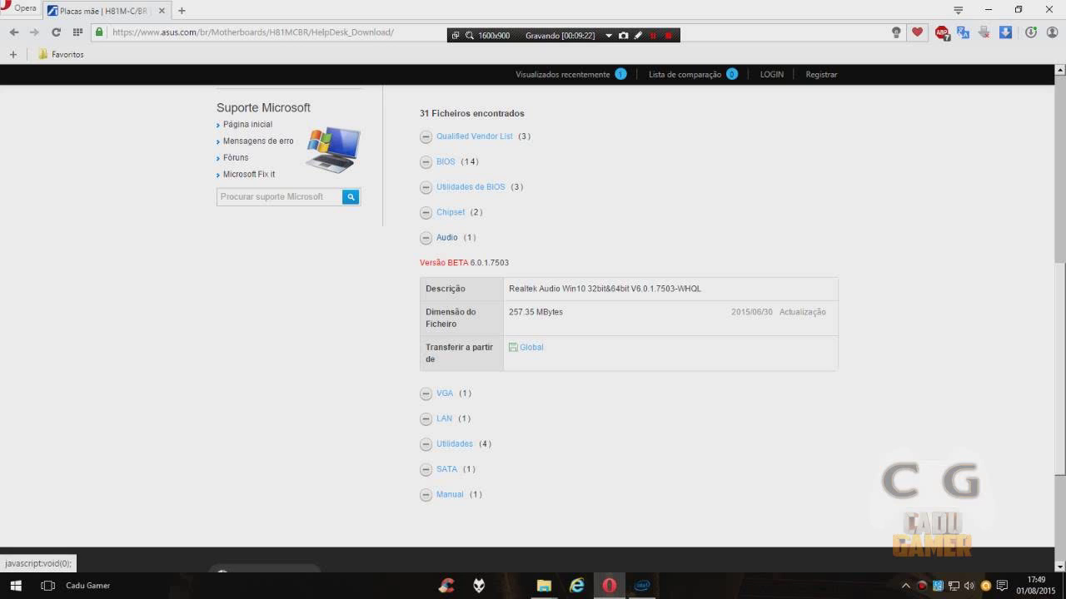
left_click(447, 237)
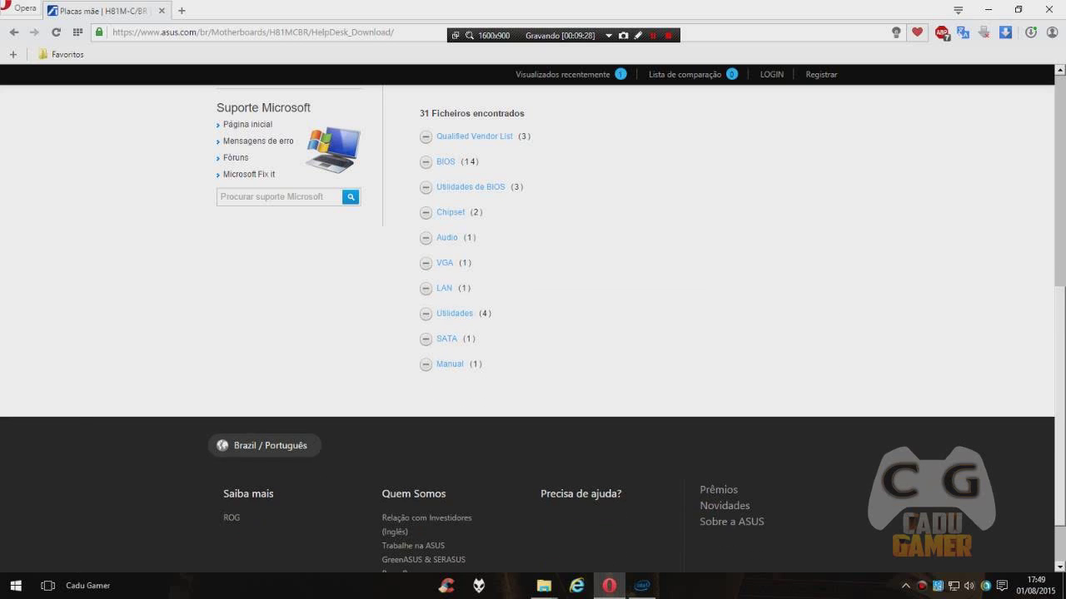
- Highlight the H81M-C/BR model name in the page header, clear the selection, and put the cursor in the site search field
scroll(533, 333, "up", 5)
left_click_drag(205, 115, 322, 144)
left_click(179, 150)
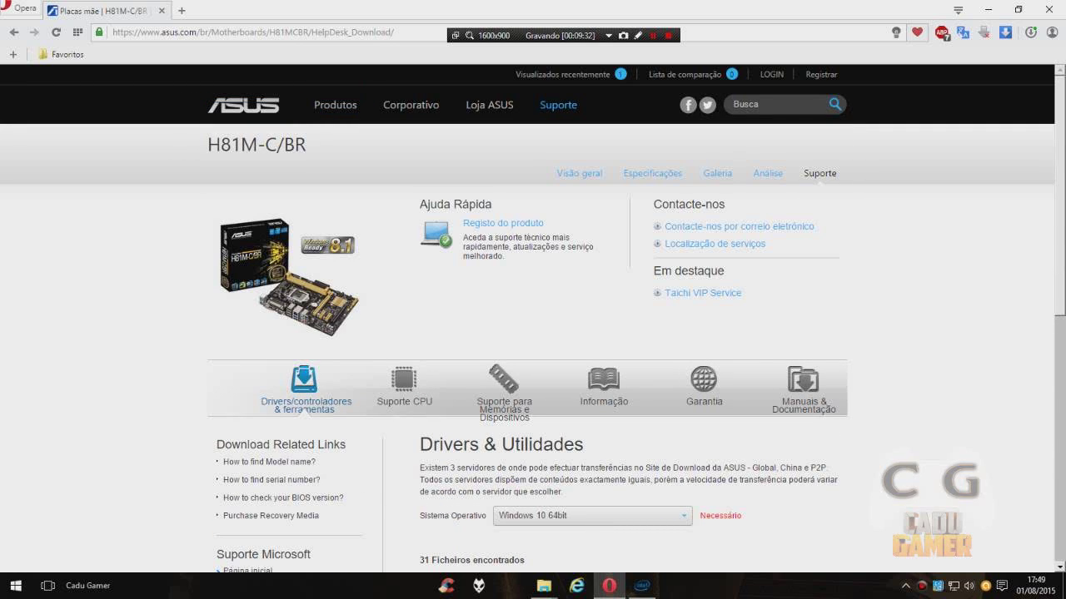
left_click_drag(204, 113, 311, 144)
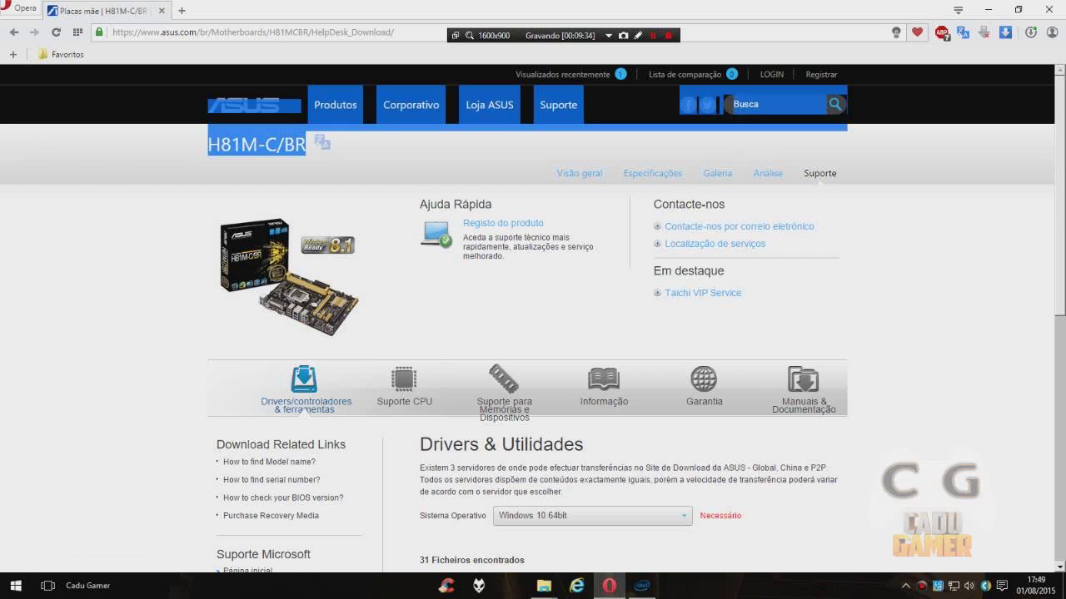
left_click(635, 125)
left_click(826, 129)
left_click(782, 105)
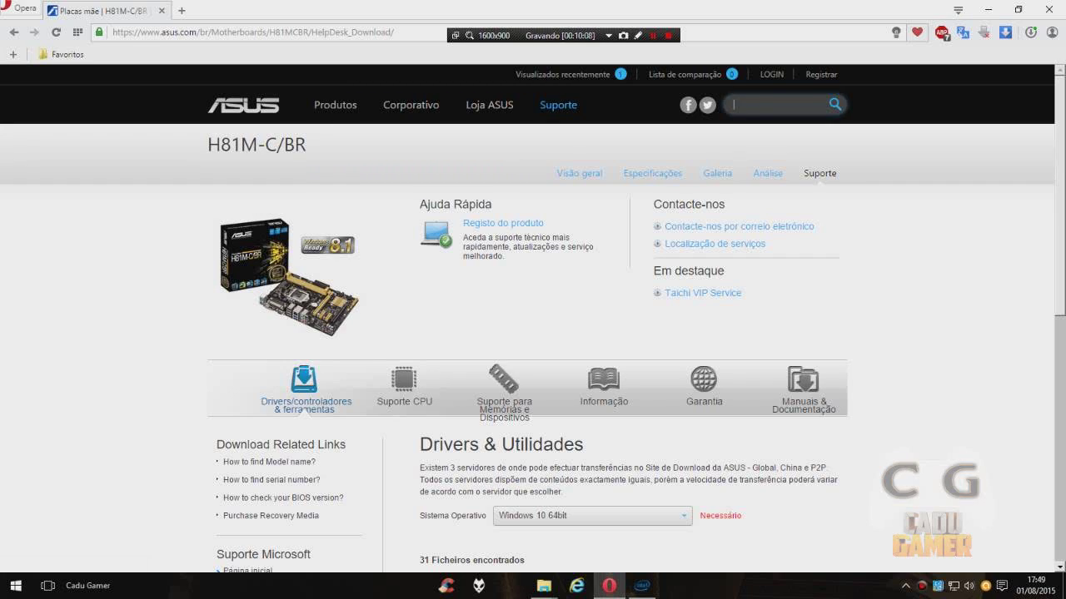
- Show the Favoritos bookmark list and close Opera
left_click(63, 54)
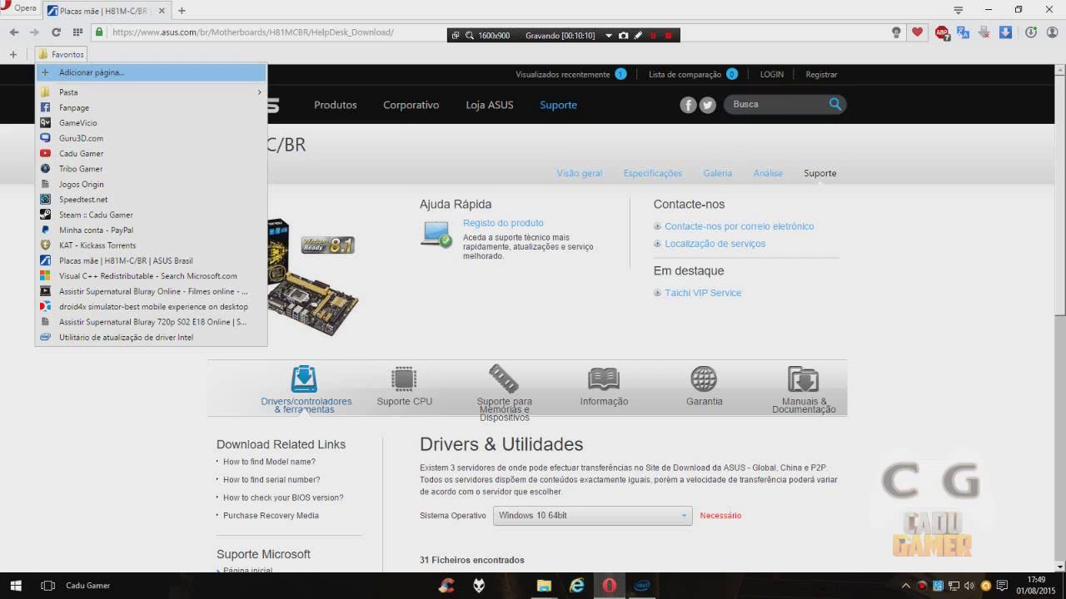
left_click(1049, 9)
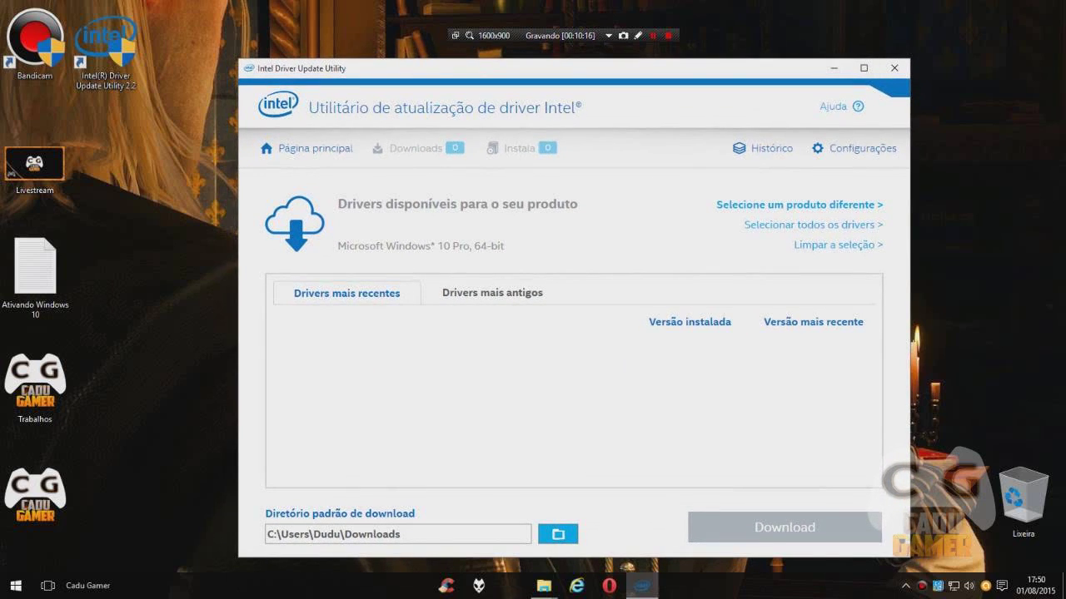
mouse_move(666, 69)
left_mouse_down()
mouse_move(844, 53)
mouse_move(660, 84)
left_mouse_up()
mouse_move(577, 83)
left_mouse_down()
mouse_move(586, 64)
mouse_move(570, 105)
mouse_move(521, 67)
mouse_move(619, 58)
mouse_move(573, 52)
mouse_move(590, 64)
mouse_move(576, 66)
mouse_move(575, 52)
mouse_move(580, 78)
mouse_move(571, 80)
left_mouse_up()
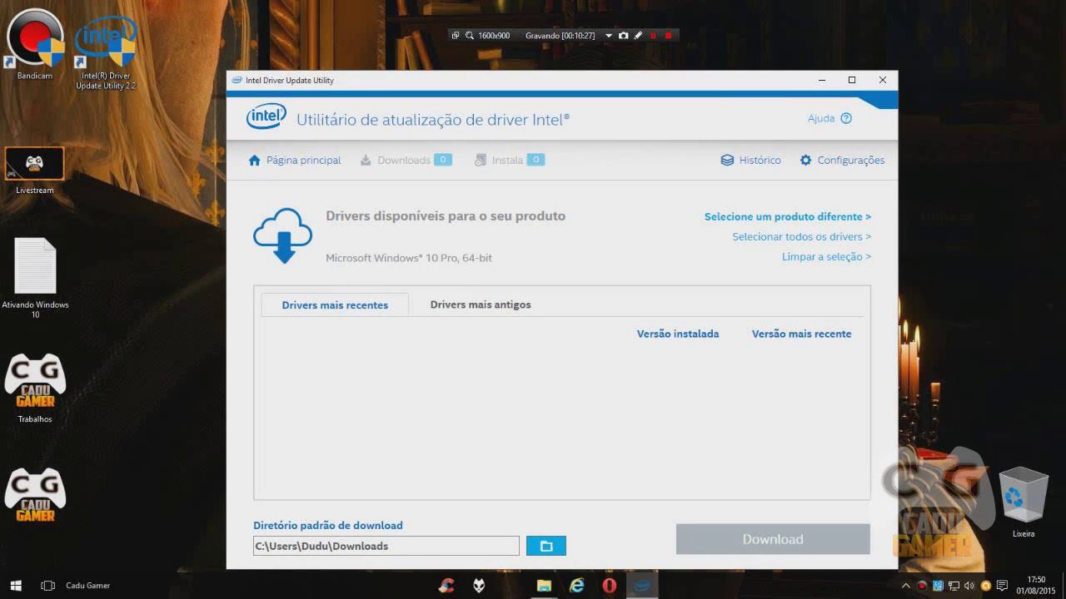
left_click_drag(571, 80, 567, 65)
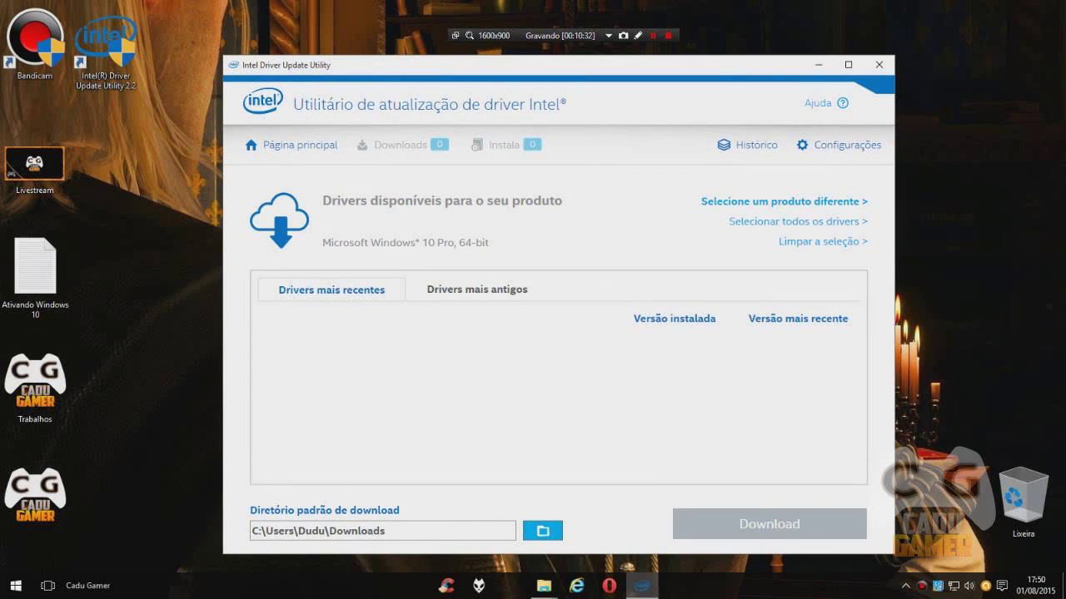